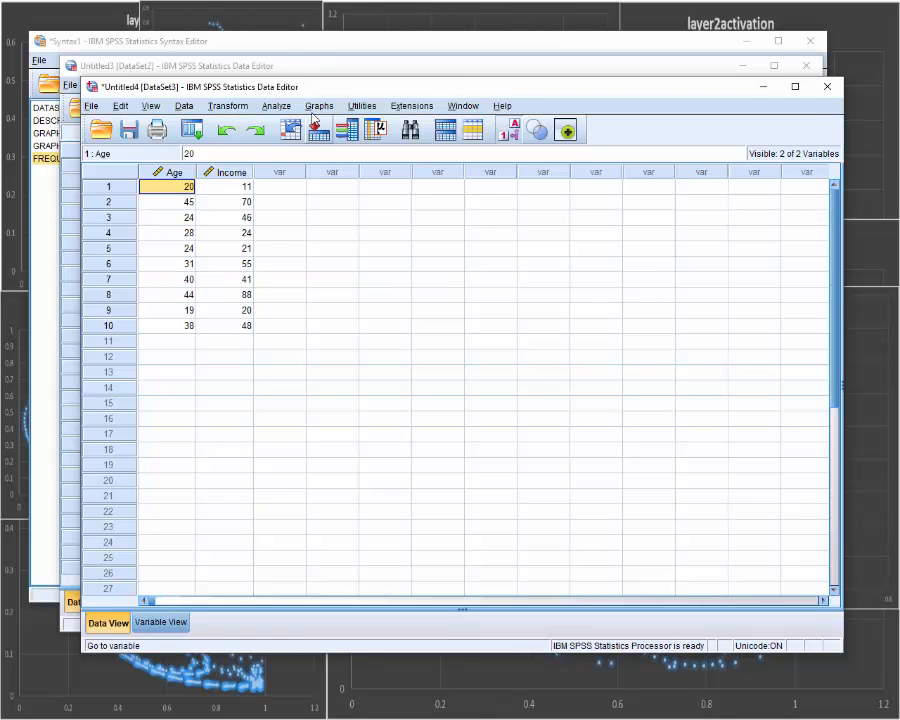
Review the analysis syntax, and the descriptive statistics table, Age and Income histograms and Frequencies statistics in the output document.
{"action": "left_click", "coordinate": [272, 107]}
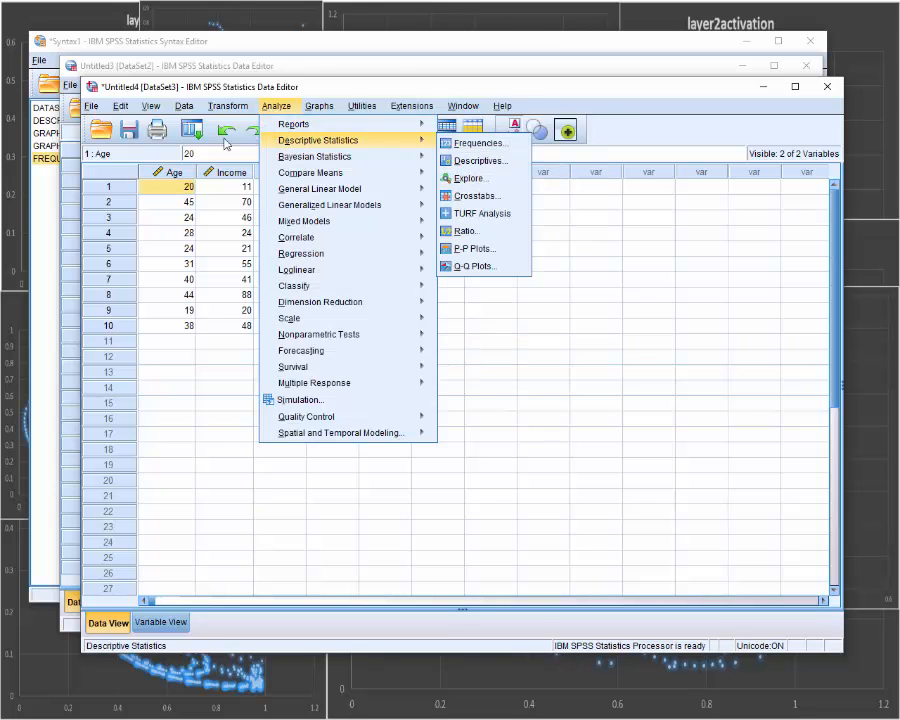
{"action": "left_click", "coordinate": [47, 195]}
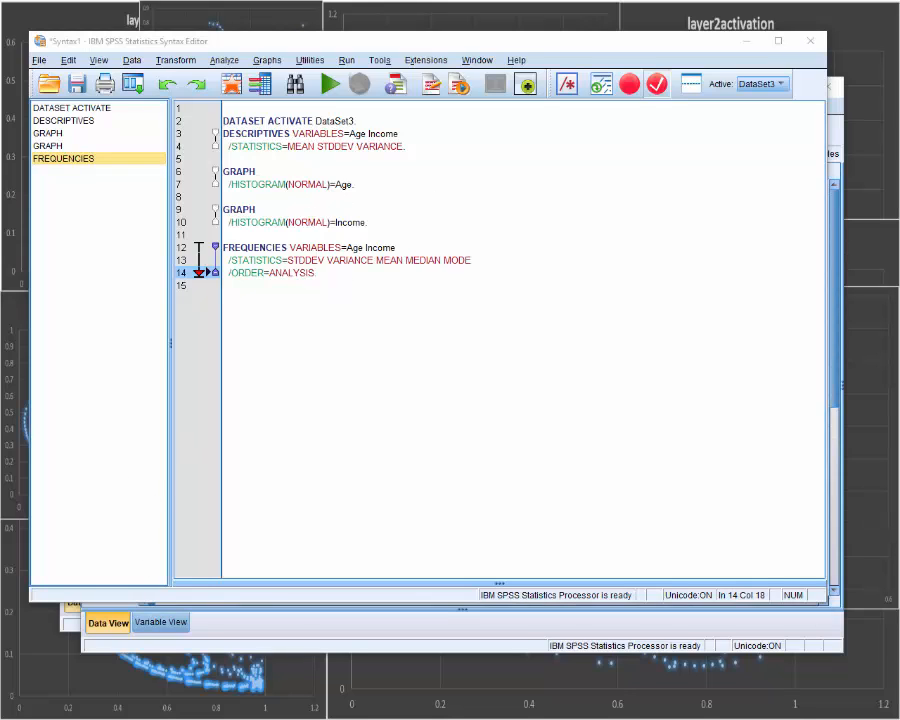
{"action": "key", "text": "alt+Tab"}
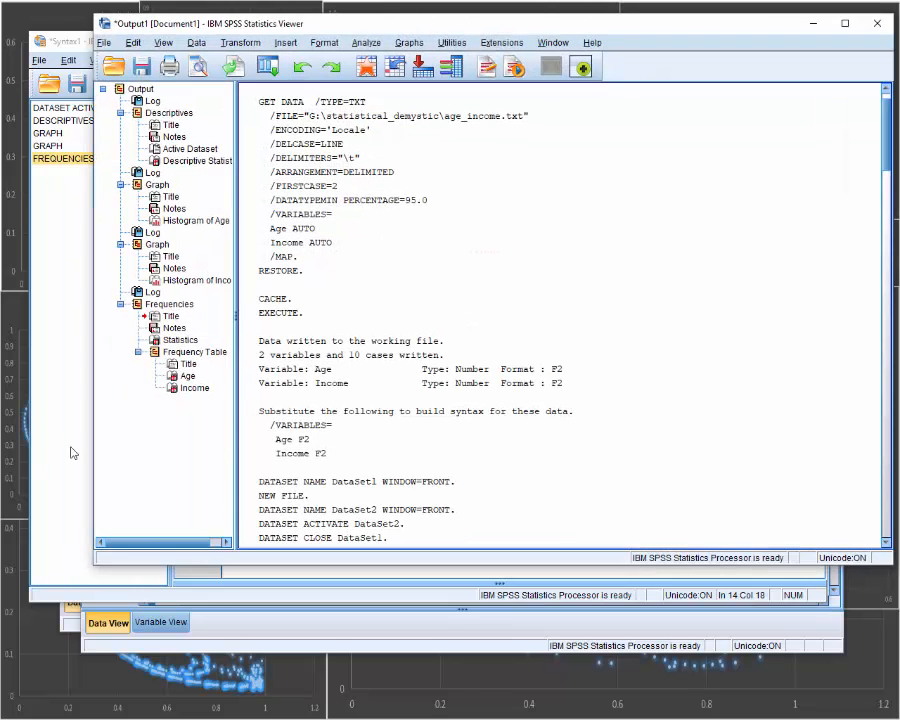
{"action": "scroll", "coordinate": [345, 420], "scroll_direction": "down", "scroll_amount": 8}
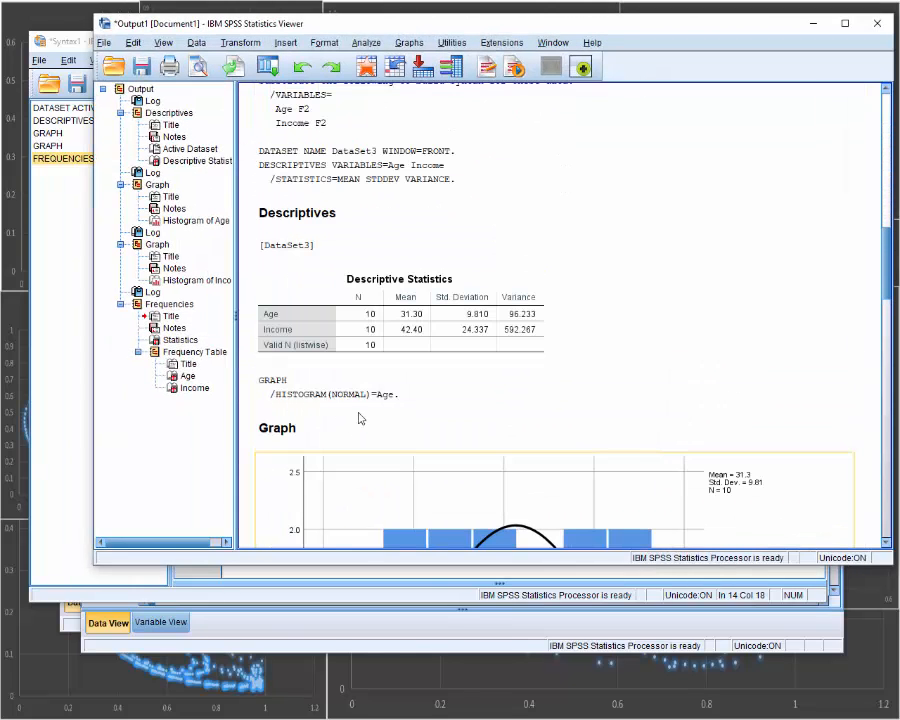
{"action": "left_click", "coordinate": [372, 344]}
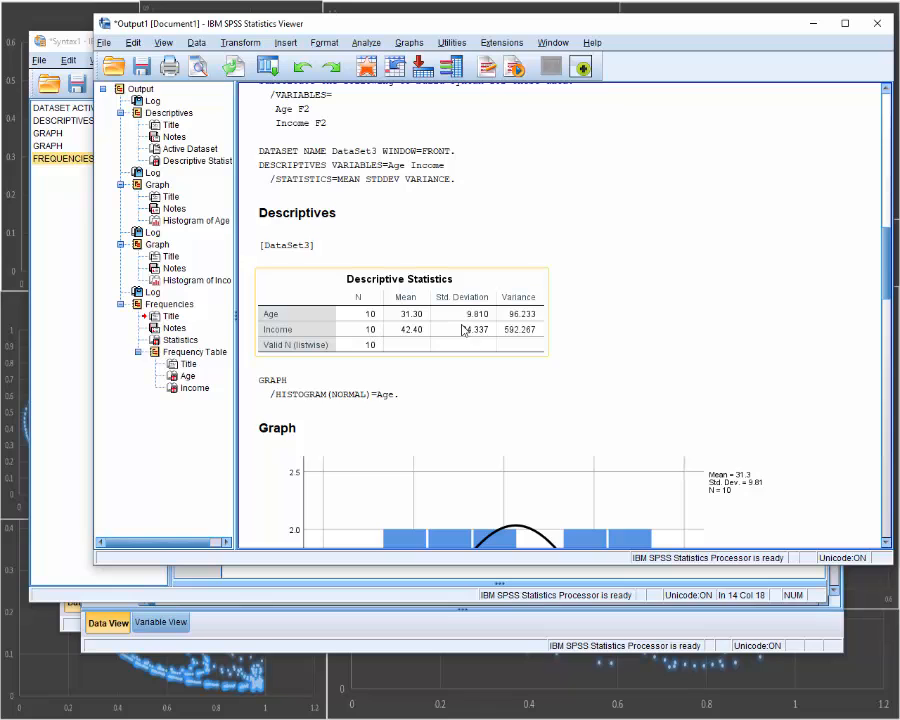
{"action": "scroll", "coordinate": [500, 338], "scroll_direction": "up", "scroll_amount": 1}
{"action": "scroll", "coordinate": [512, 350], "scroll_direction": "down", "scroll_amount": 1}
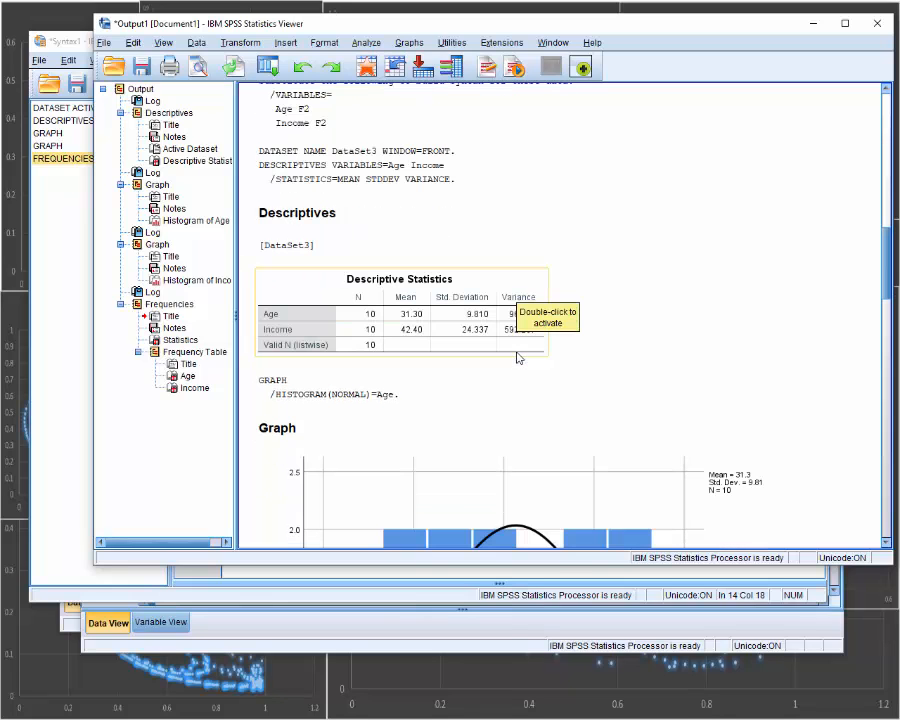
{"action": "scroll", "coordinate": [518, 357], "scroll_direction": "down", "scroll_amount": 5}
{"action": "left_click", "coordinate": [518, 357]}
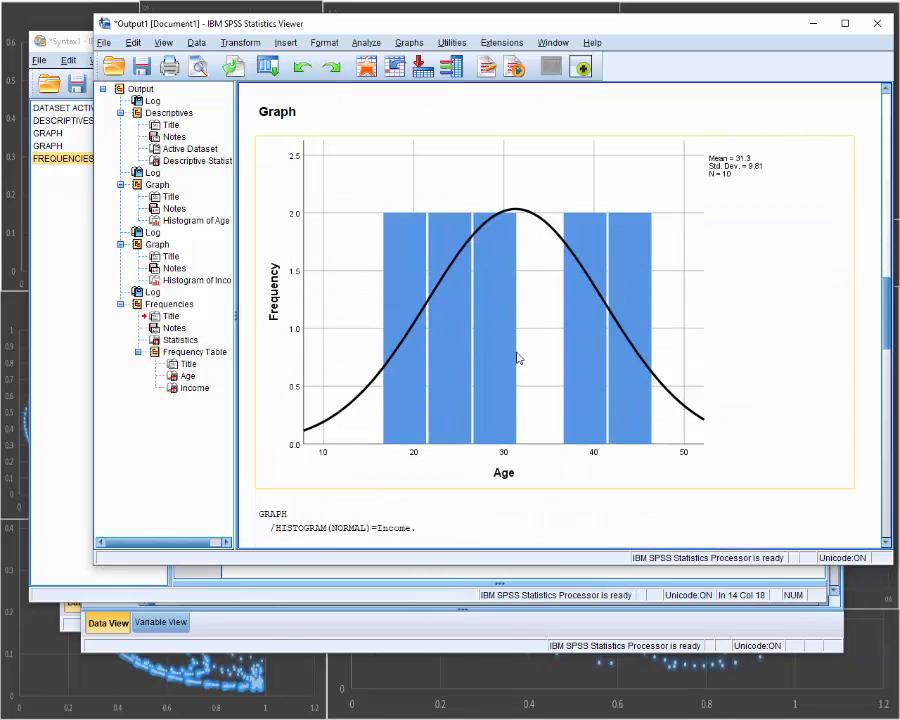
{"action": "scroll", "coordinate": [518, 357], "scroll_direction": "down", "scroll_amount": 10}
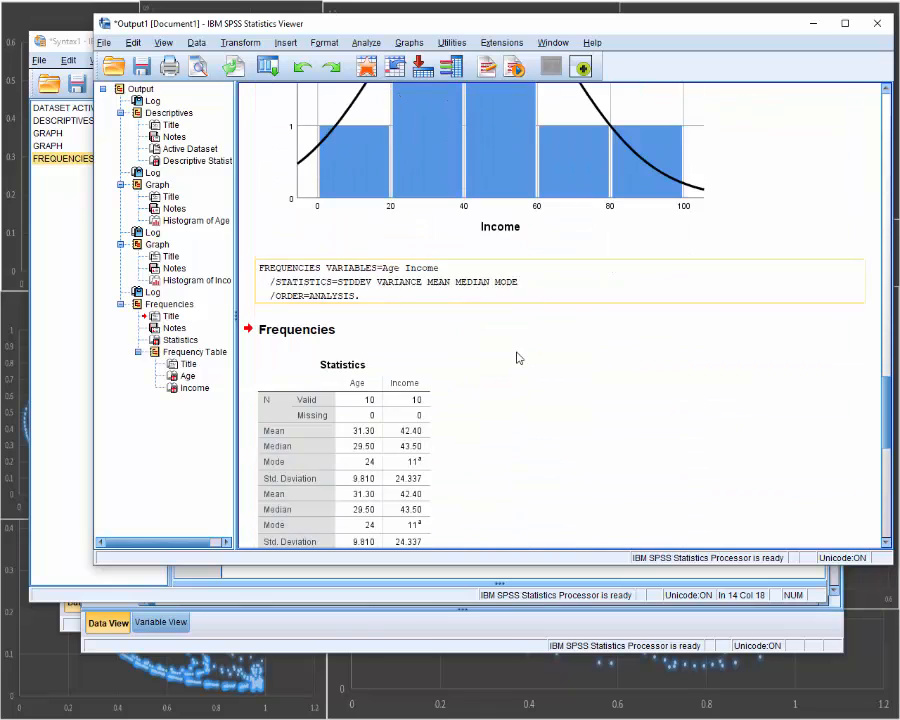
{"action": "scroll", "coordinate": [518, 357], "scroll_direction": "down", "scroll_amount": 4}
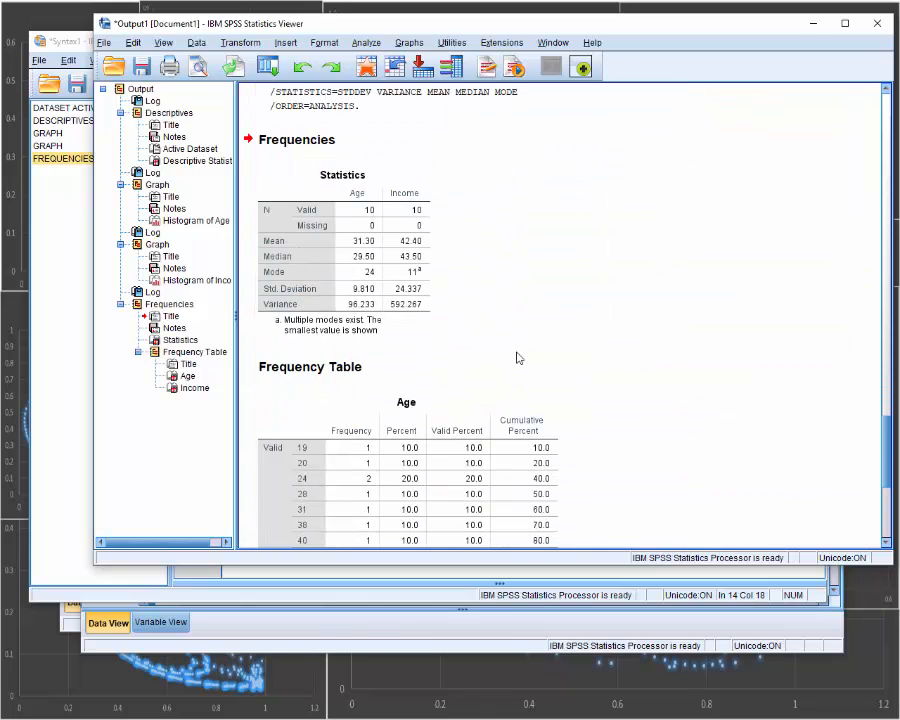
{"action": "left_click", "coordinate": [368, 238]}
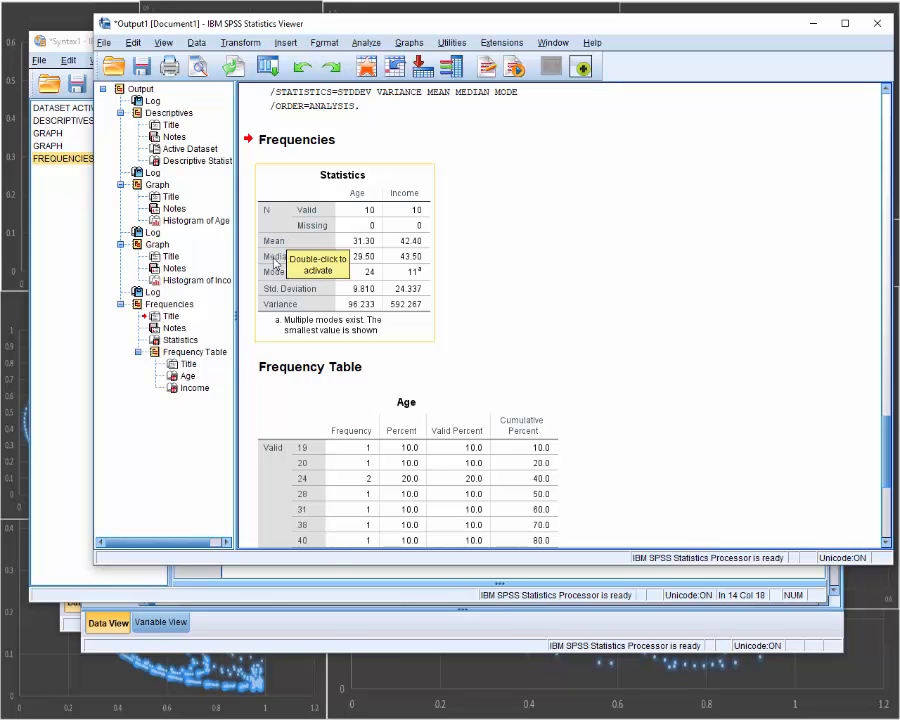
Compare the Descriptives table with the Frequencies statistics, and examine the Age and Income frequency tables.
{"action": "scroll", "coordinate": [407, 272], "scroll_direction": "up", "scroll_amount": 15}
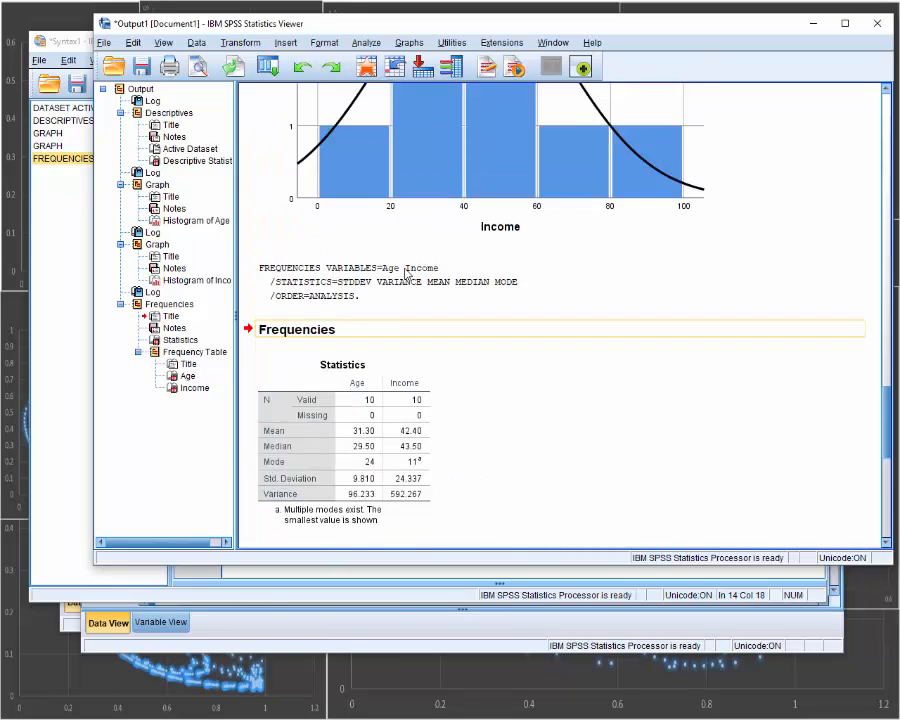
{"action": "scroll", "coordinate": [407, 272], "scroll_direction": "up", "scroll_amount": 3}
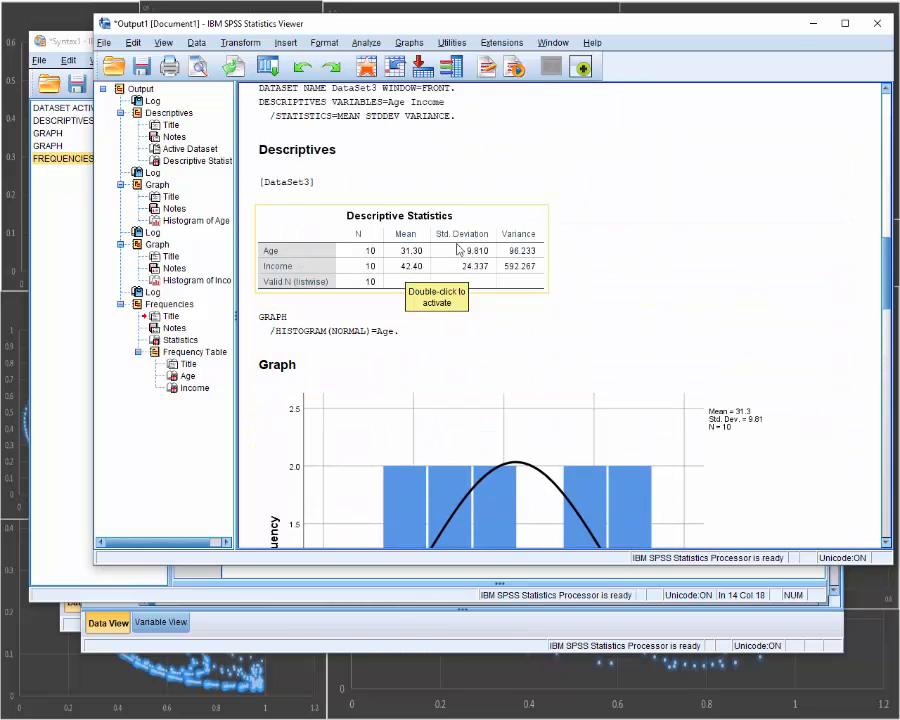
{"action": "scroll", "coordinate": [472, 278], "scroll_direction": "down", "scroll_amount": 8}
{"action": "scroll", "coordinate": [472, 278], "scroll_direction": "down", "scroll_amount": 20}
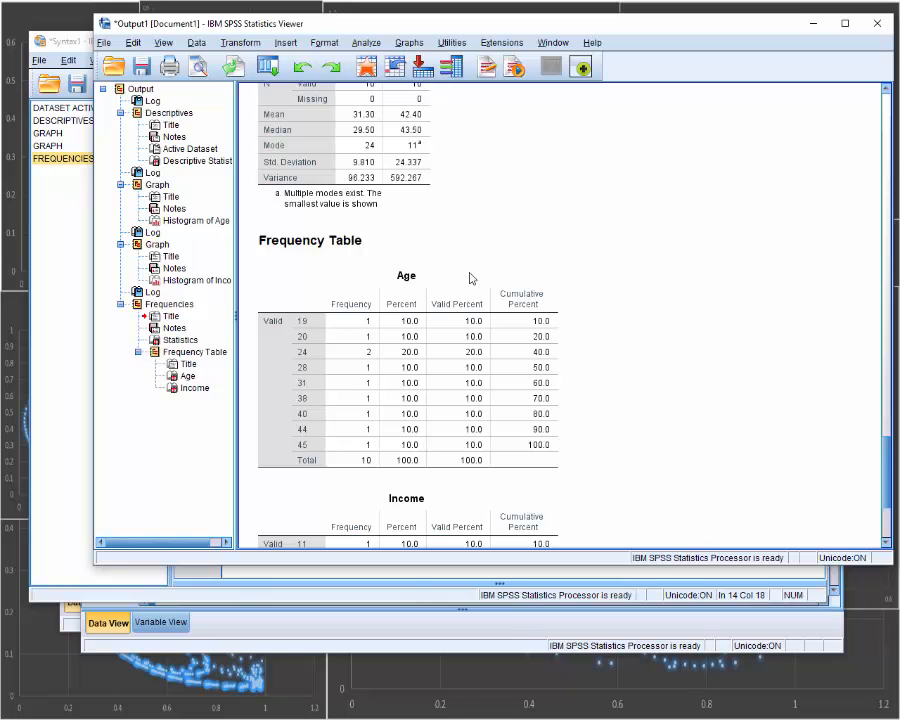
{"action": "scroll", "coordinate": [472, 278], "scroll_direction": "down", "scroll_amount": 1}
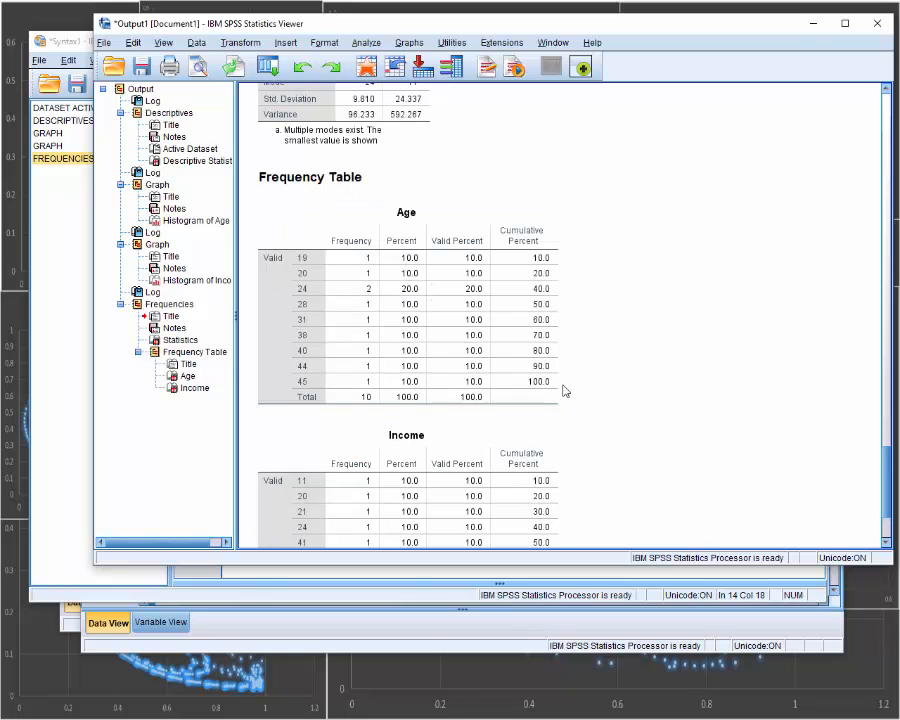
{"action": "scroll", "coordinate": [470, 428], "scroll_direction": "down", "scroll_amount": 2}
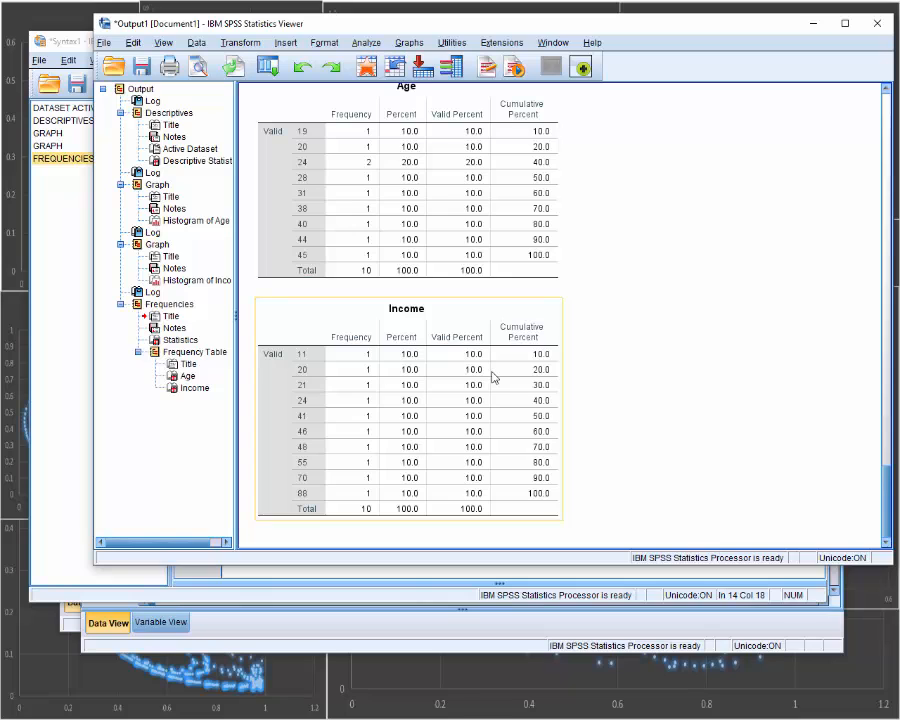
{"action": "scroll", "coordinate": [493, 377], "scroll_direction": "up", "scroll_amount": 5}
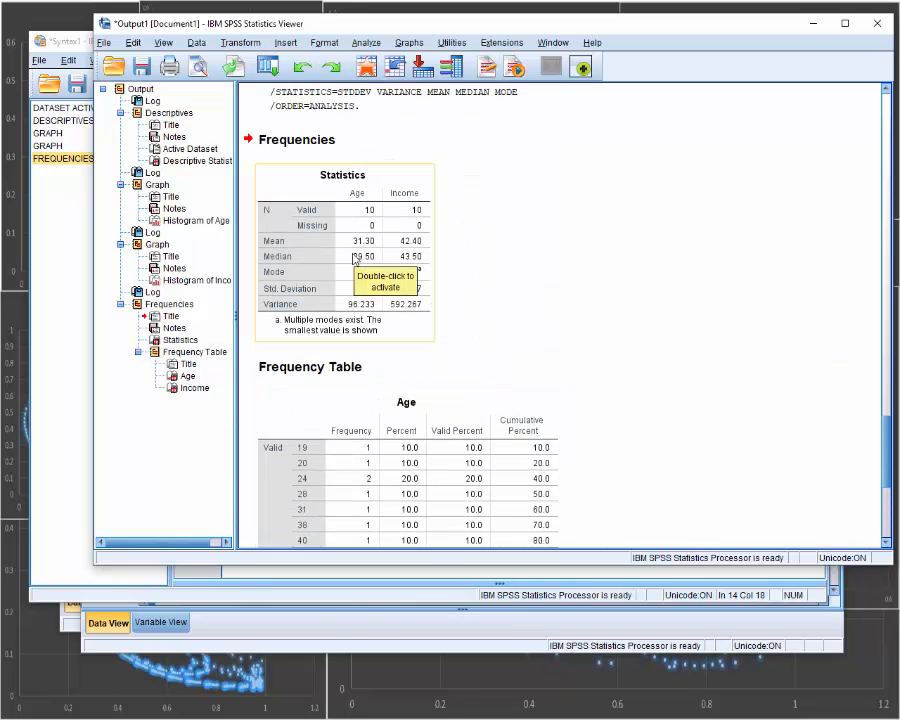
{"action": "scroll", "coordinate": [408, 283], "scroll_direction": "down", "scroll_amount": 3}
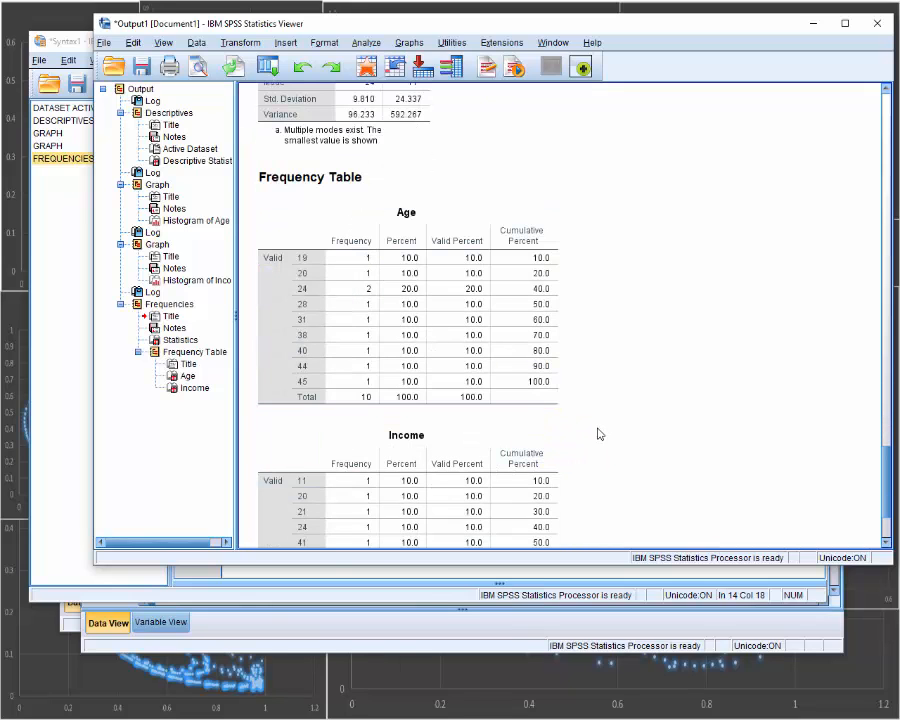
{"action": "scroll", "coordinate": [597, 427], "scroll_direction": "down", "scroll_amount": 2}
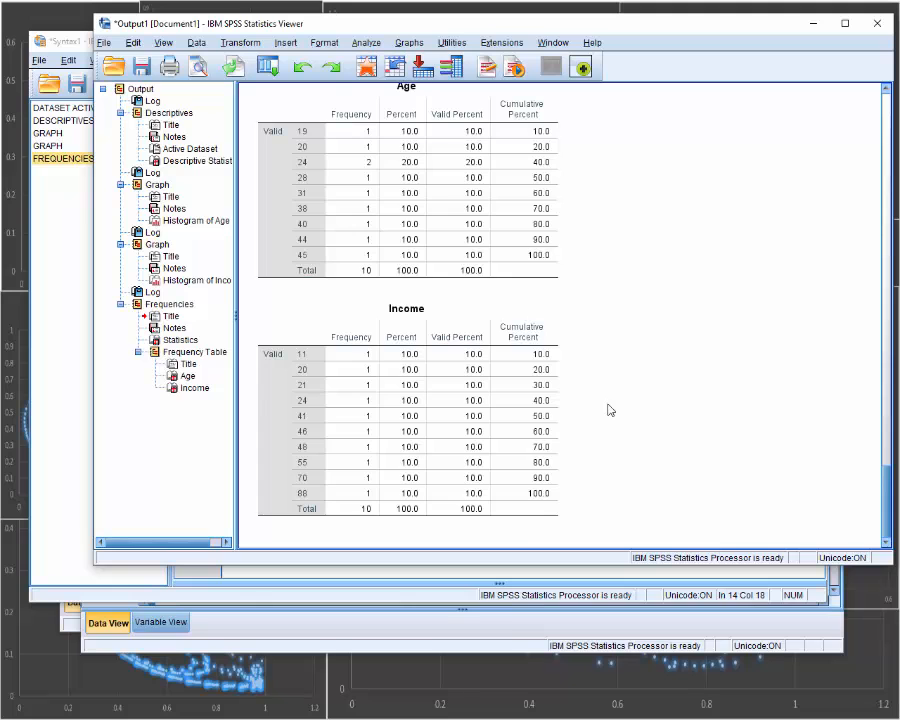
Copy the Descriptive Statistics table for Age and Income from the output document.
{"action": "scroll", "coordinate": [607, 408], "scroll_direction": "up", "scroll_amount": 5}
{"action": "scroll", "coordinate": [610, 409], "scroll_direction": "up", "scroll_amount": 15}
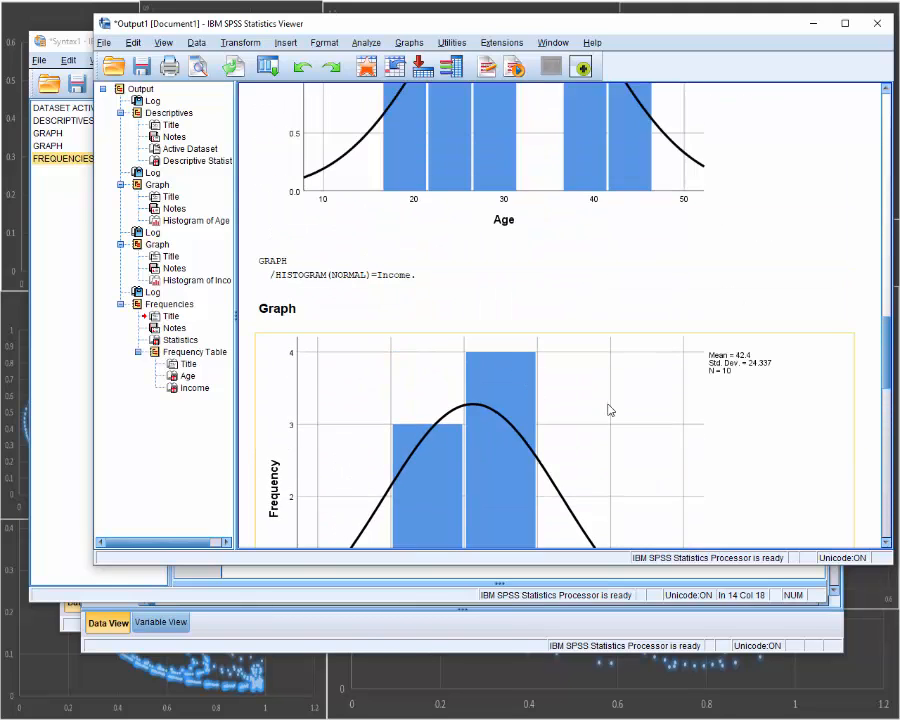
{"action": "left_click", "coordinate": [457, 385]}
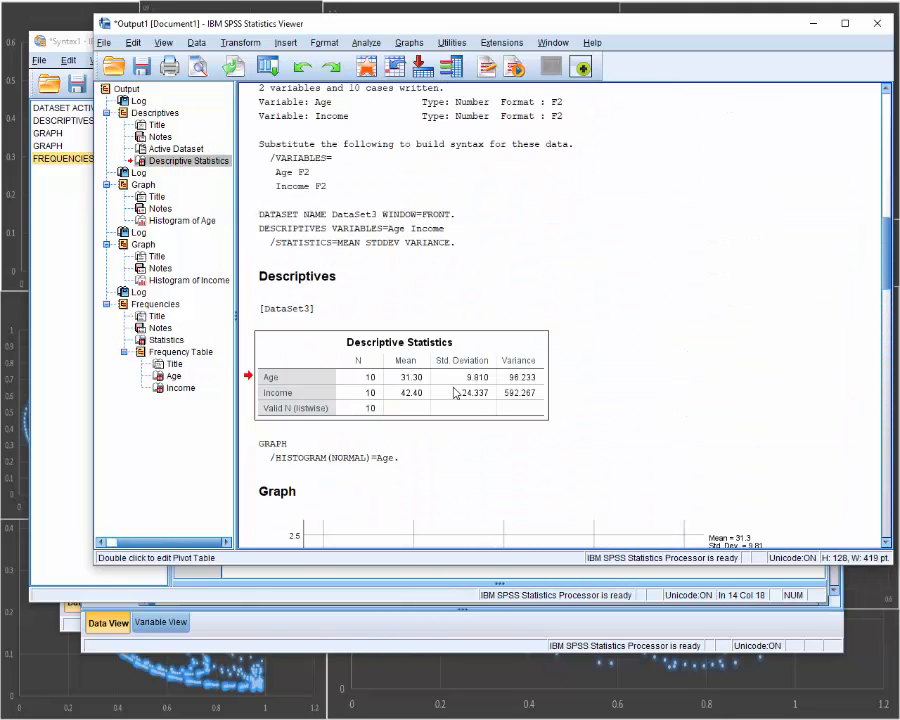
{"action": "right_click", "coordinate": [566, 380]}
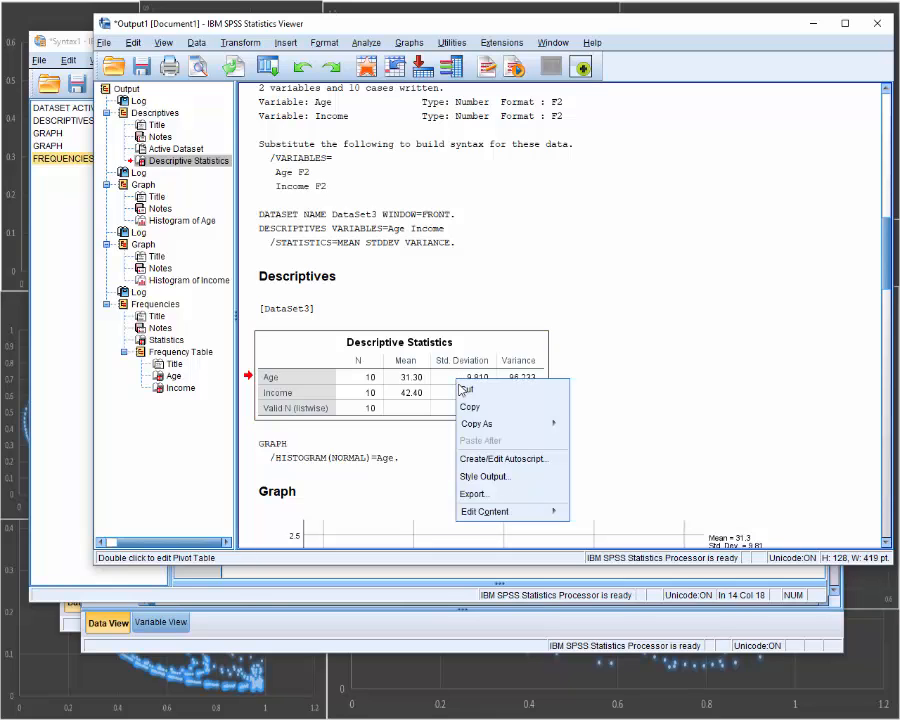
{"action": "left_click", "coordinate": [583, 406]}
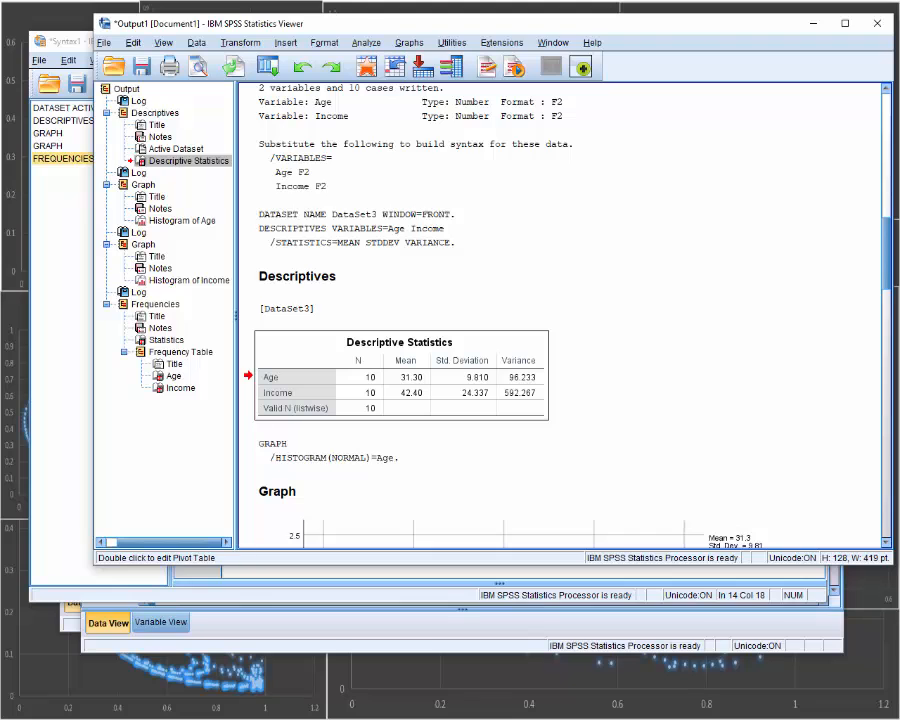
Switch to the blank Excel workbook and paste the copied table into cell A1, keeping its source formatting.
{"action": "key", "text": "alt+Tab"}
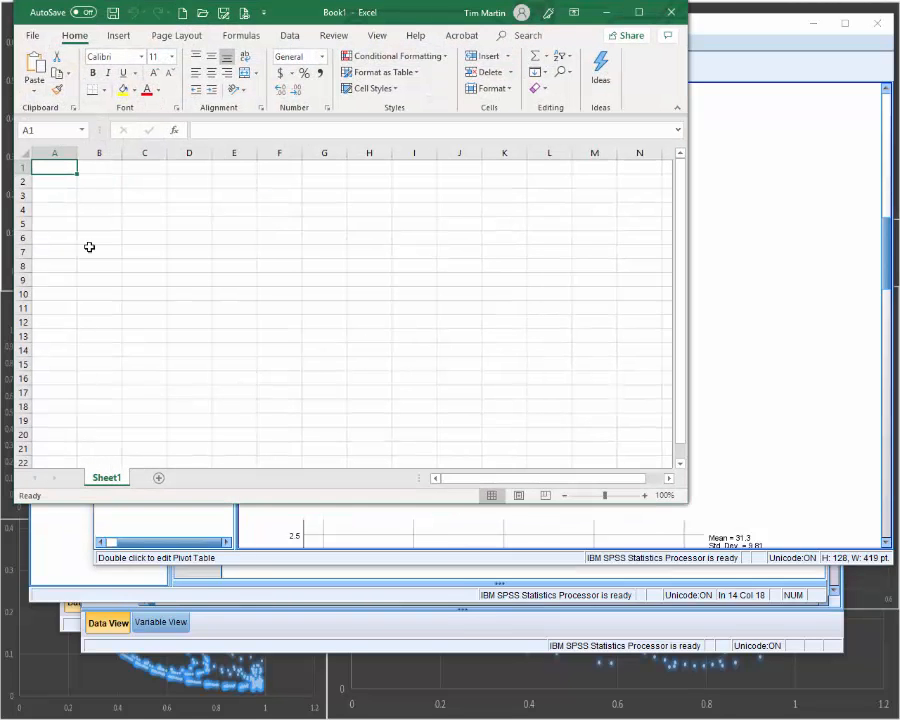
{"action": "right_click", "coordinate": [53, 168]}
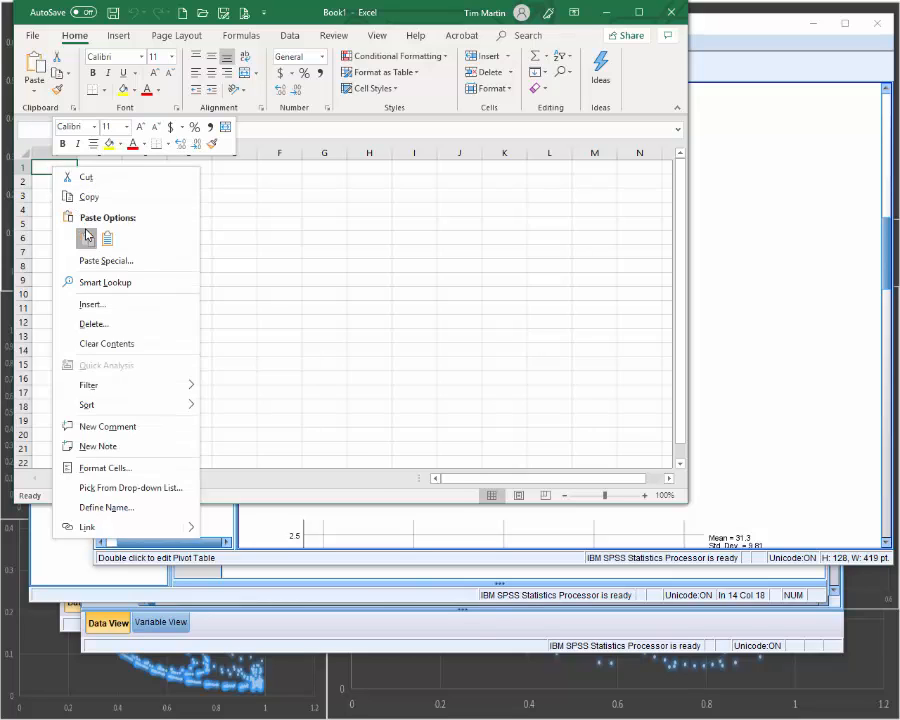
{"action": "left_click", "coordinate": [87, 238]}
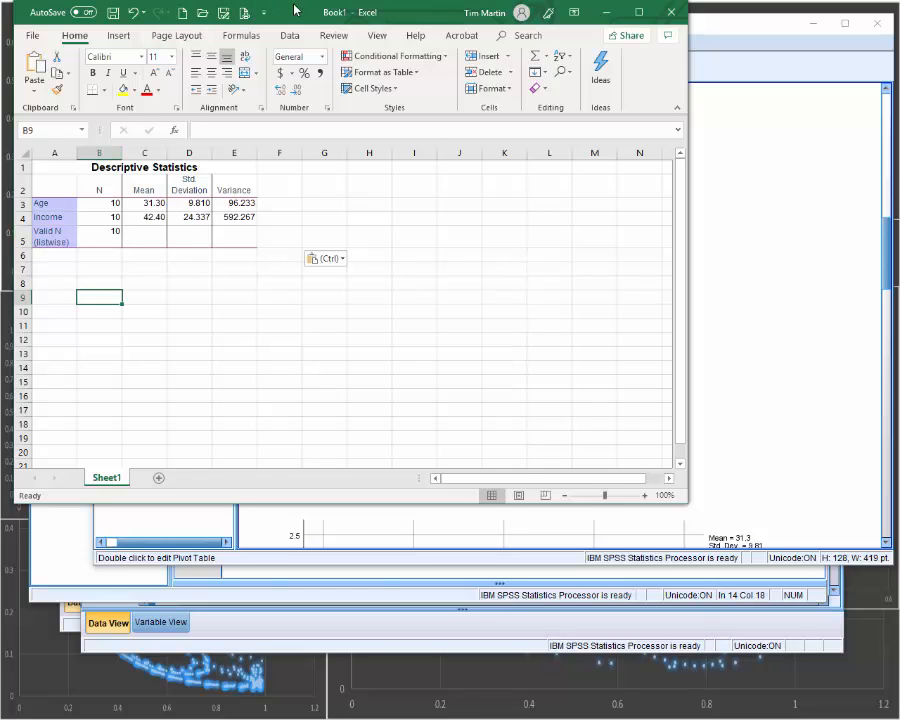
{"action": "left_click_drag", "start_coordinate": [289, 10], "coordinate": [364, 45]}
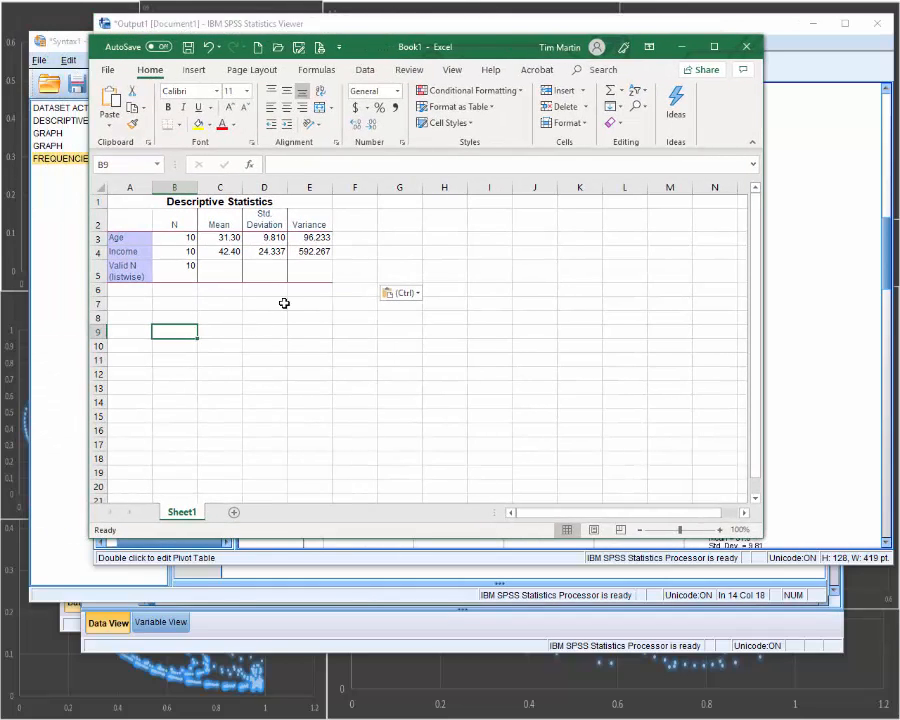
{"action": "left_click", "coordinate": [101, 273]}
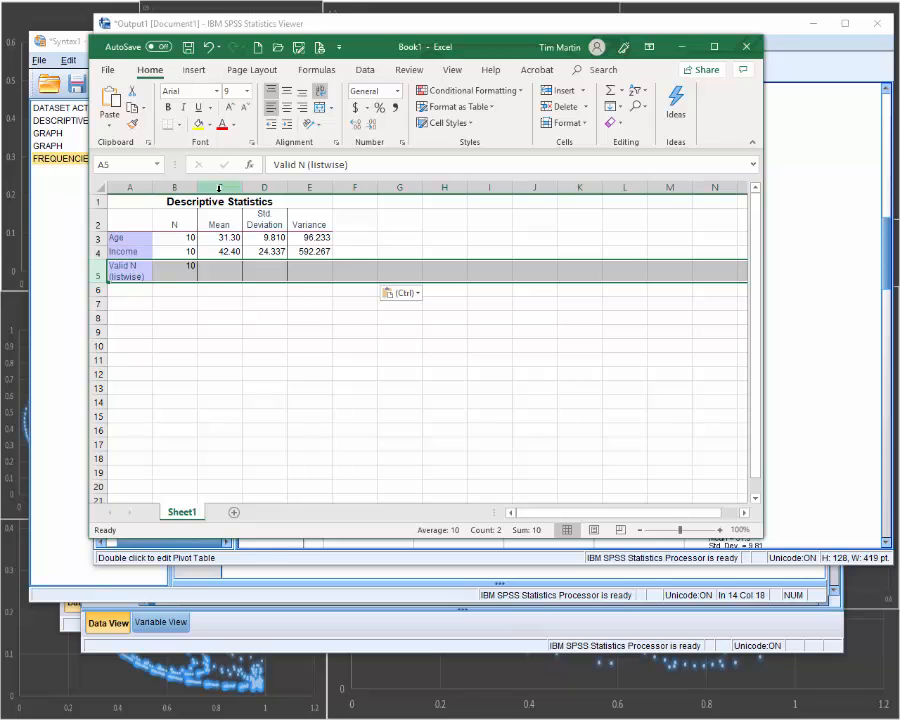
{"action": "left_click", "coordinate": [220, 187]}
{"action": "left_click", "coordinate": [248, 188]}
{"action": "left_click", "coordinate": [97, 271]}
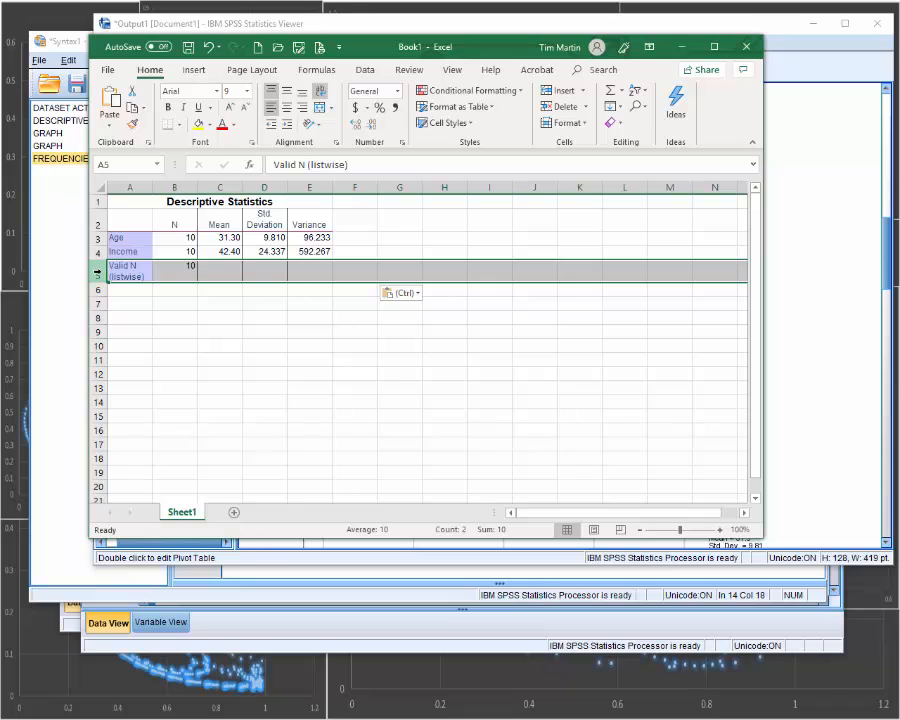
{"action": "key", "text": "ctrl"}
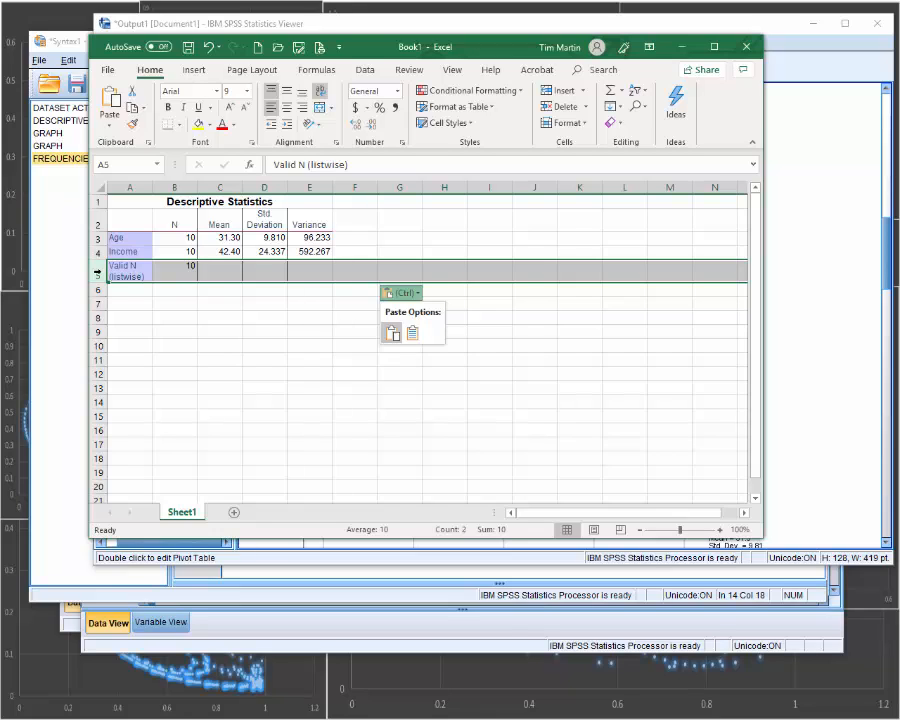
{"action": "left_click", "coordinate": [129, 314]}
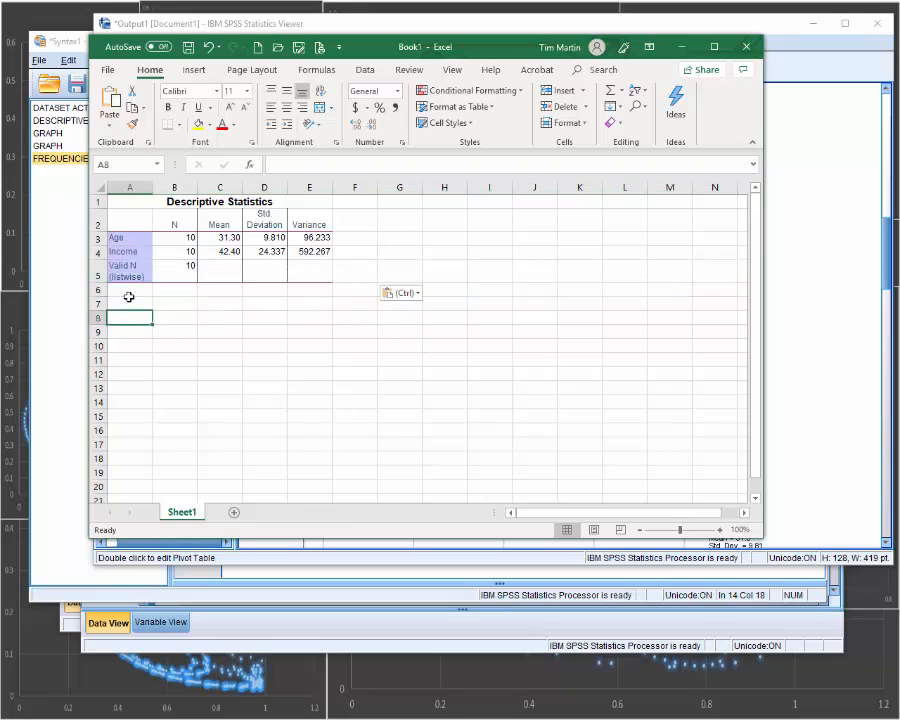
Delete the Valid N (listwise) row and the Descriptive Statistics title row from the pasted table.
{"action": "left_click", "coordinate": [99, 269]}
{"action": "key", "text": "ctrl+minus"}
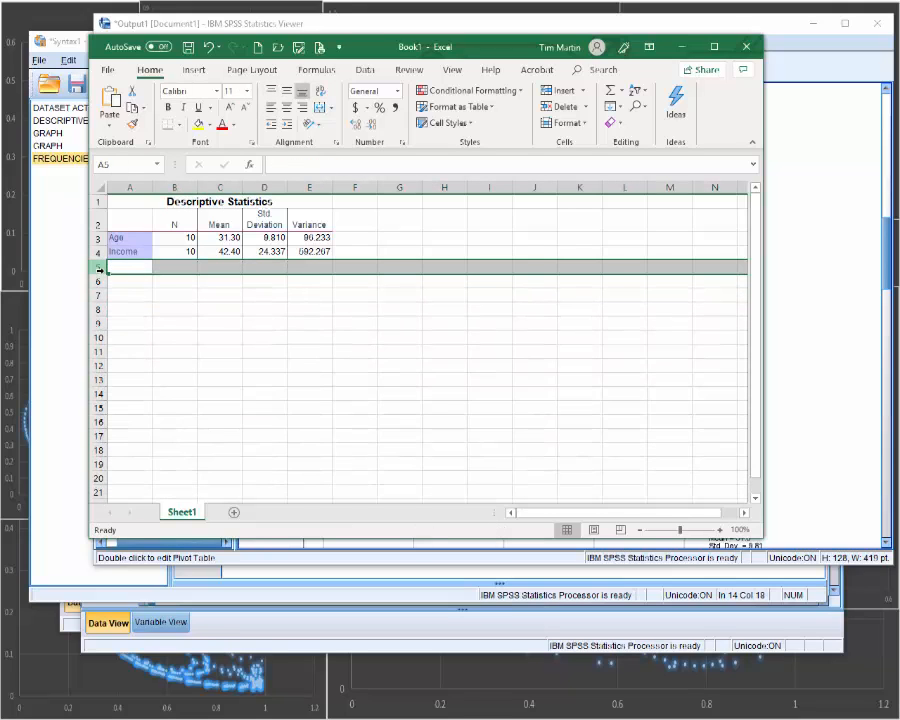
{"action": "left_click", "coordinate": [100, 201]}
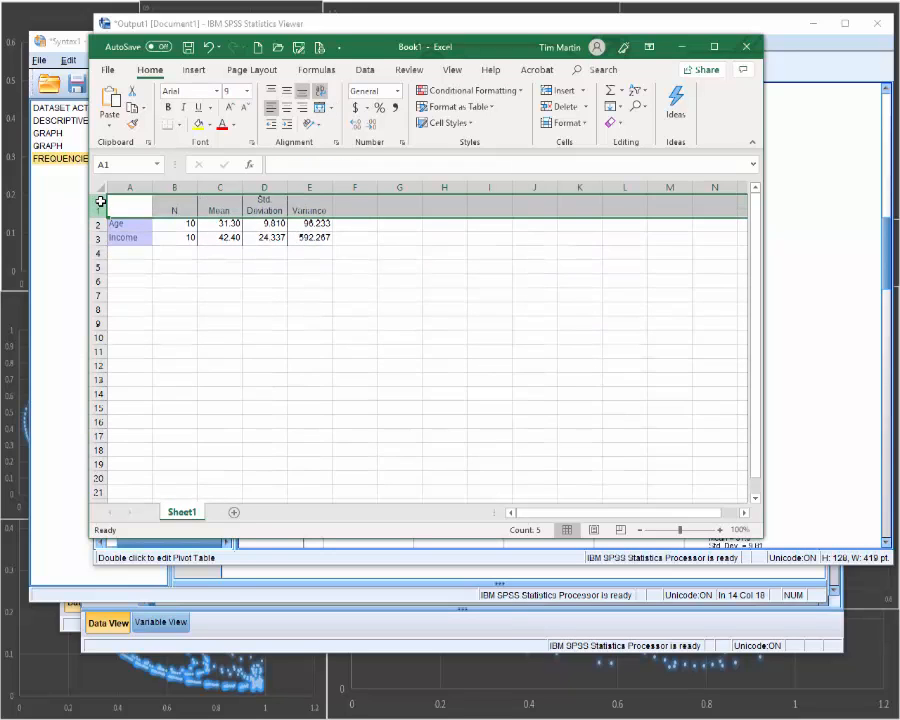
{"action": "key", "text": "ctrl+minus"}
{"action": "left_click", "coordinate": [143, 266]}
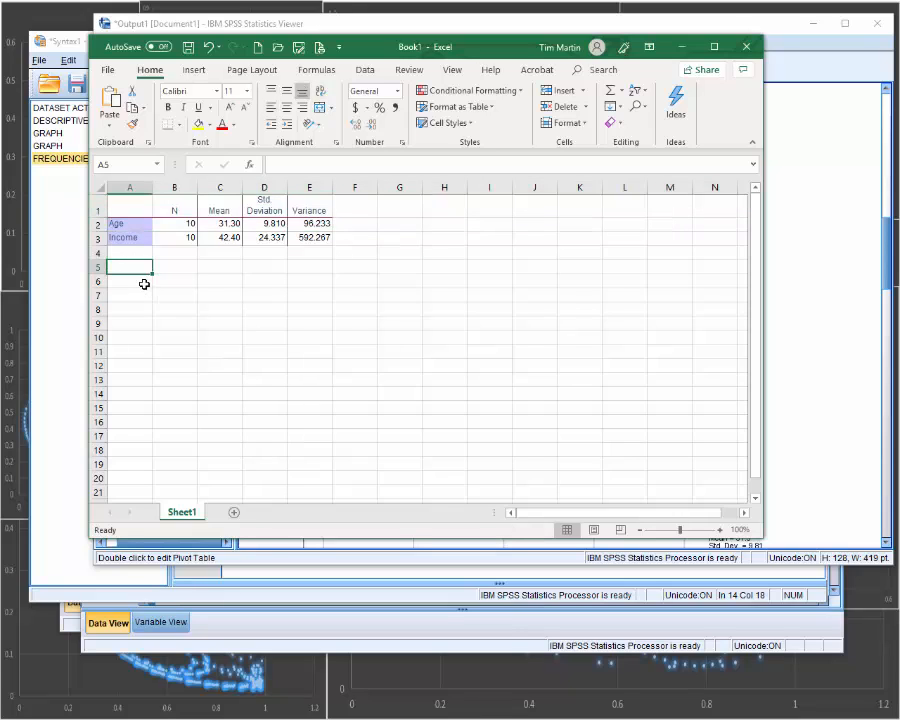
Delete the N column from the pasted statistics table.
{"action": "left_click", "coordinate": [182, 186]}
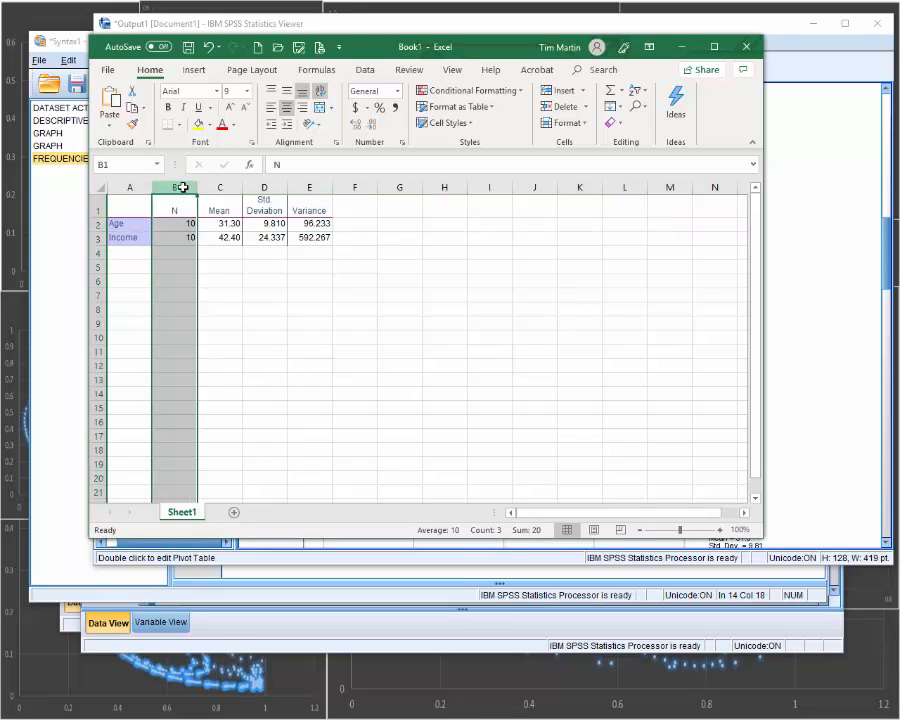
{"action": "key", "text": "ctrl+minus"}
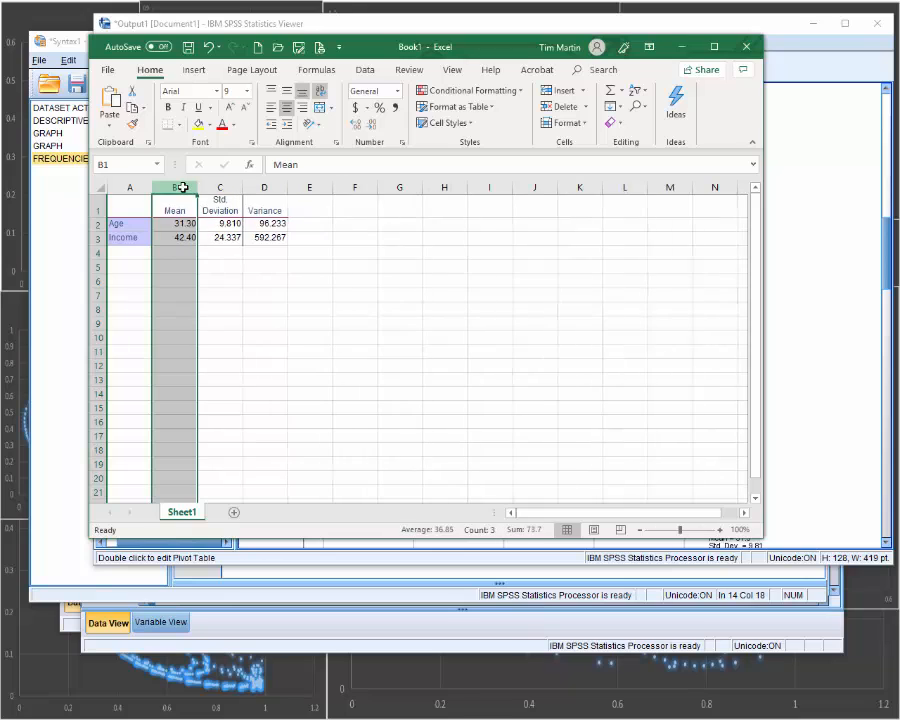
Remove all borders from the statistics table in A1:D3.
{"action": "left_click", "coordinate": [200, 251]}
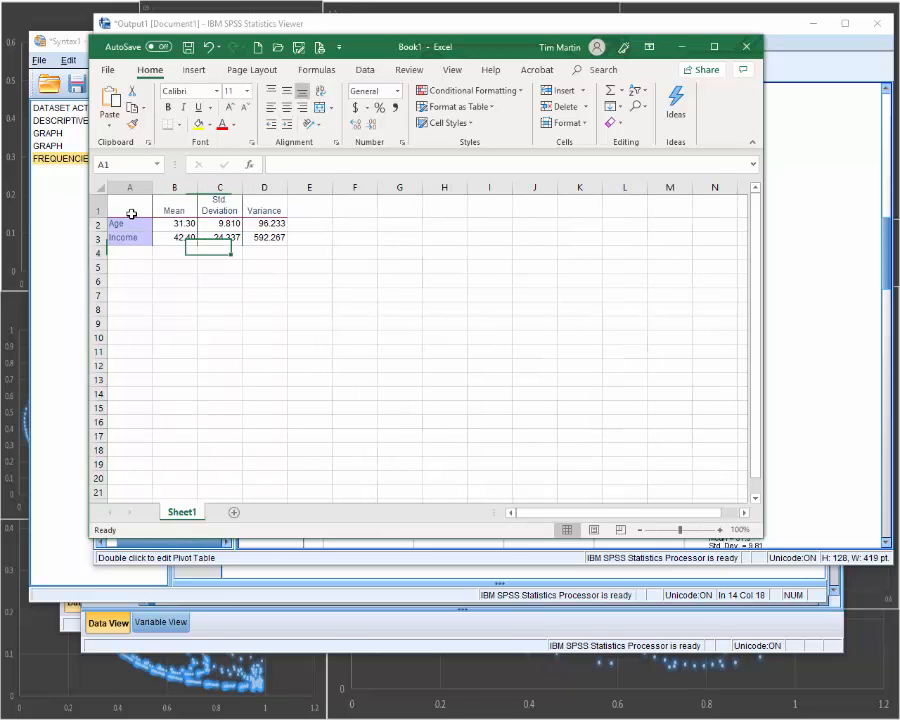
{"action": "left_click", "coordinate": [131, 208]}
{"action": "left_click", "coordinate": [177, 207]}
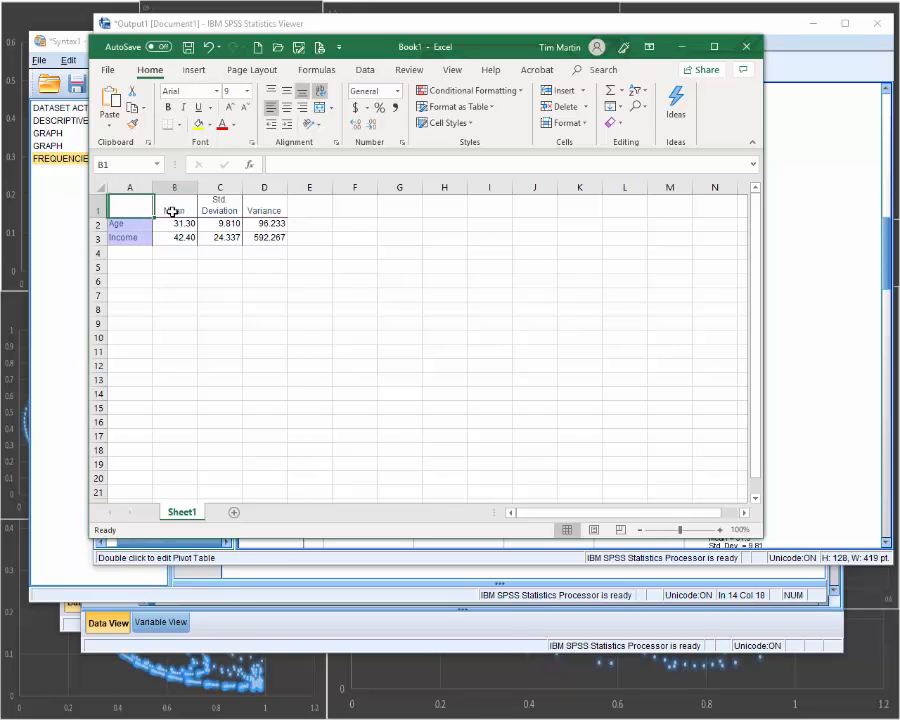
{"action": "left_click", "coordinate": [207, 207]}
{"action": "left_click_drag", "start_coordinate": [129, 215], "coordinate": [281, 242]}
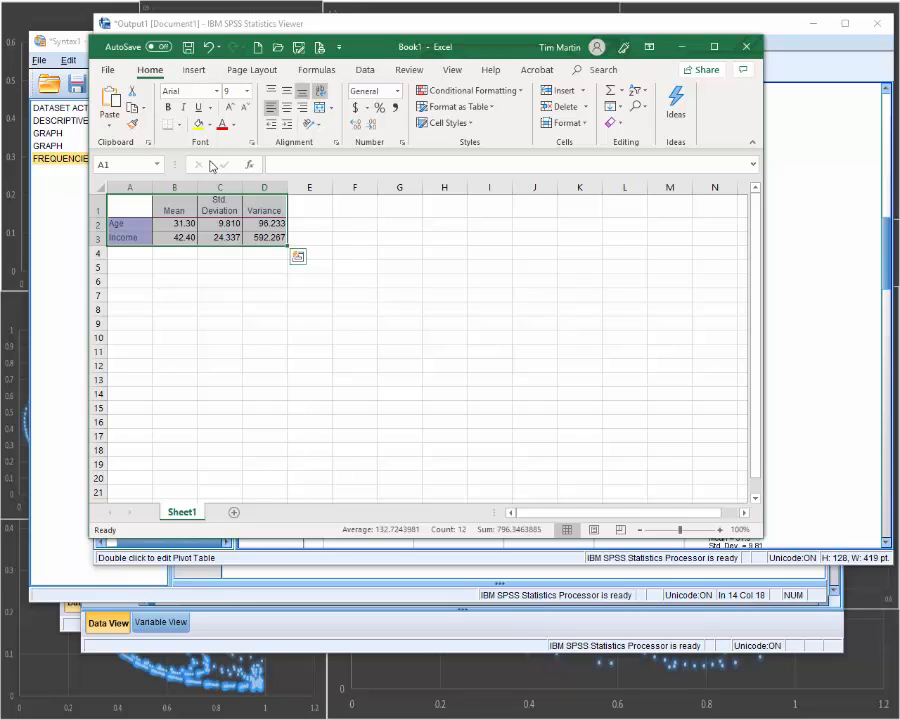
{"action": "left_click", "coordinate": [180, 125]}
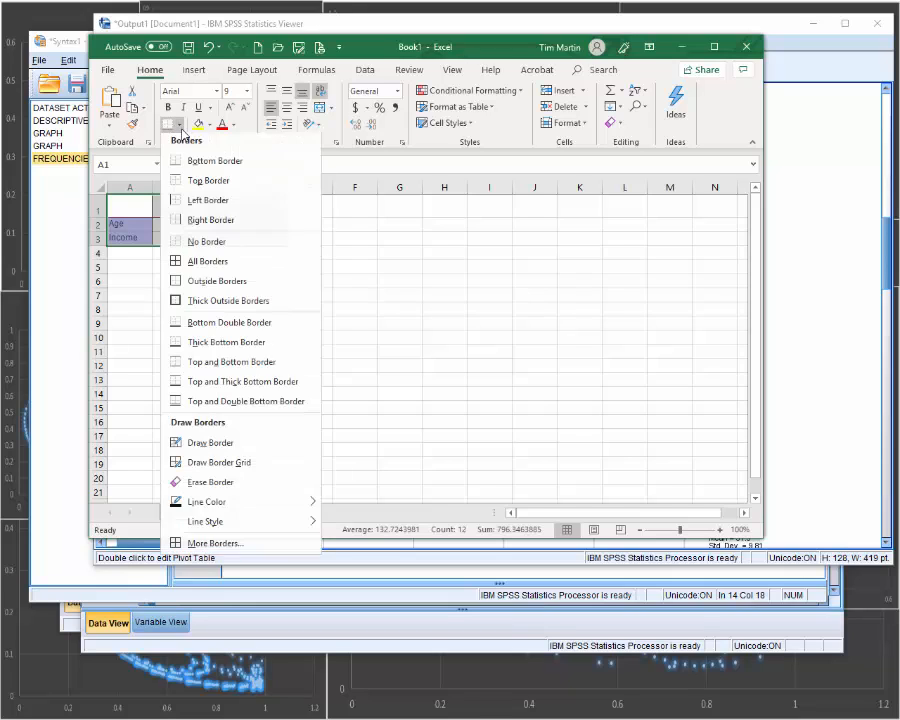
{"action": "left_click", "coordinate": [211, 223]}
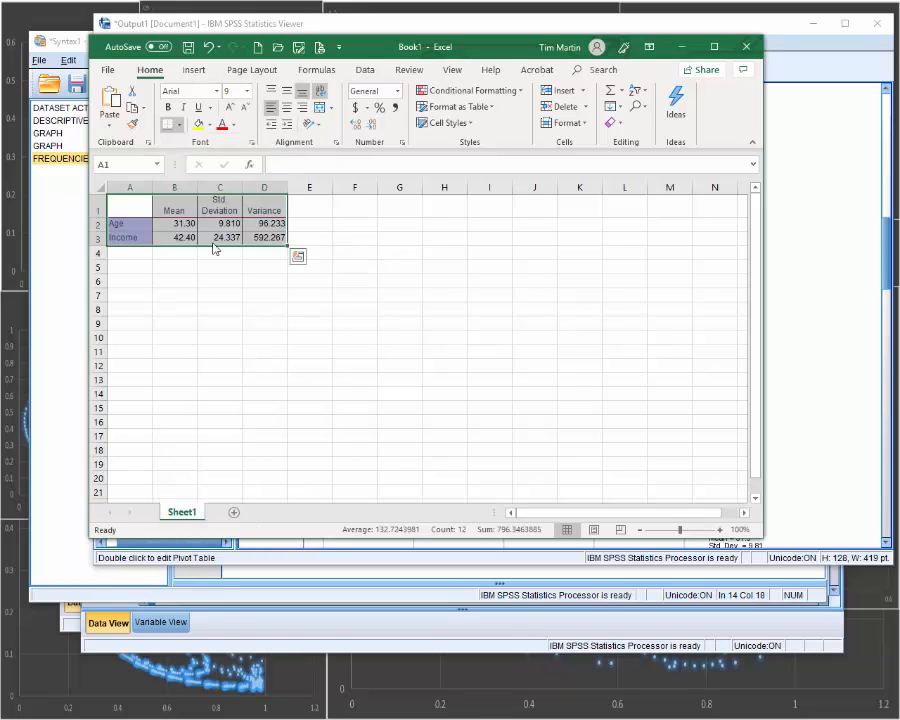
{"action": "left_click", "coordinate": [220, 252]}
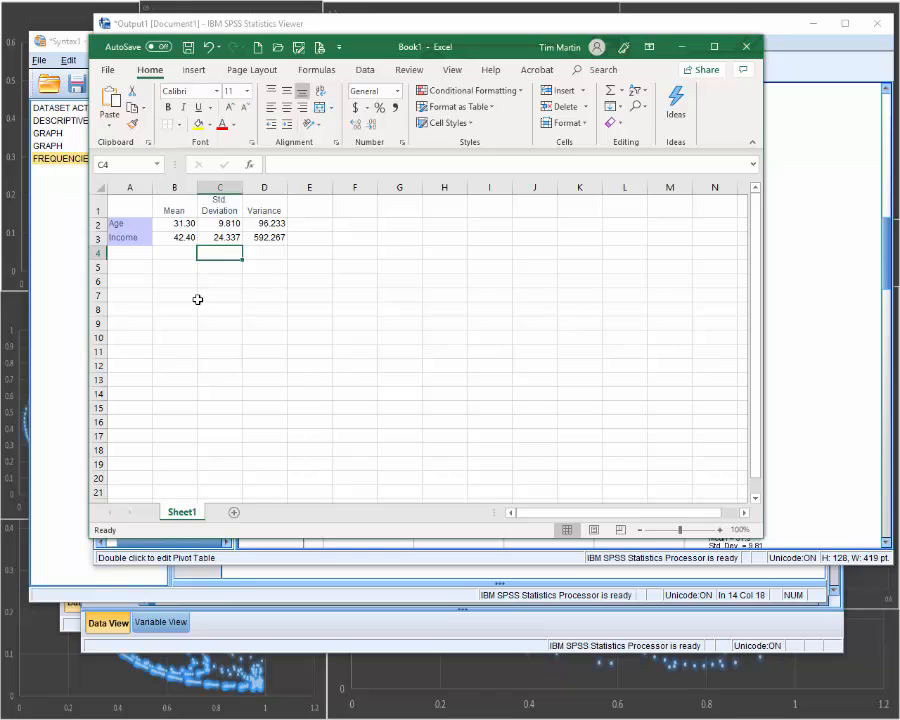
Change the Mean header to M and the Std. Deviation header to s.
{"action": "left_click", "coordinate": [174, 207]}
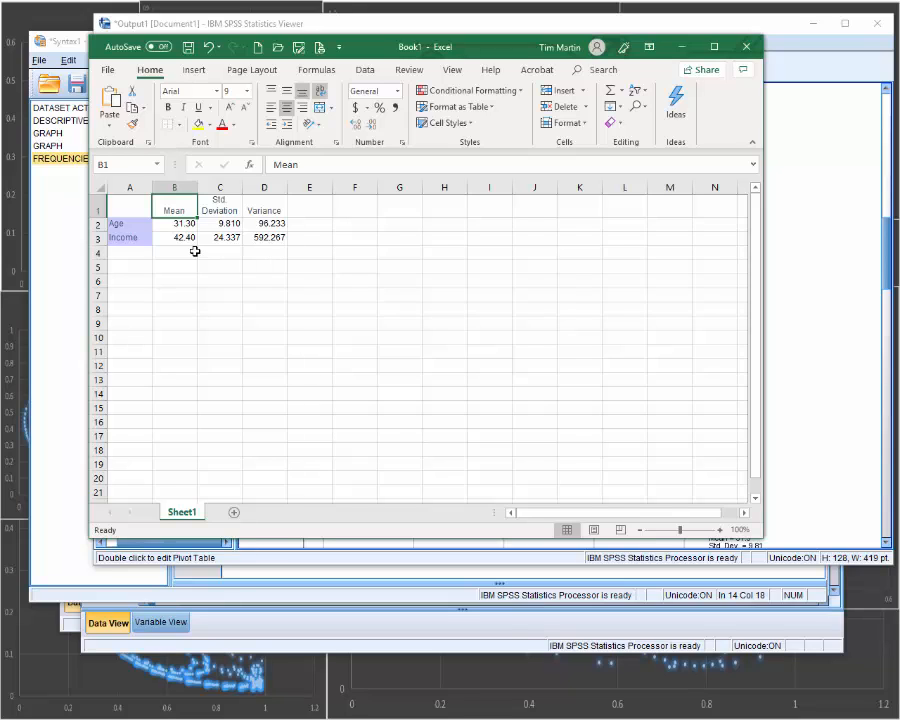
{"action": "type", "text": "M"}
{"action": "key", "text": "Tab"}
{"action": "key", "text": "F2"}
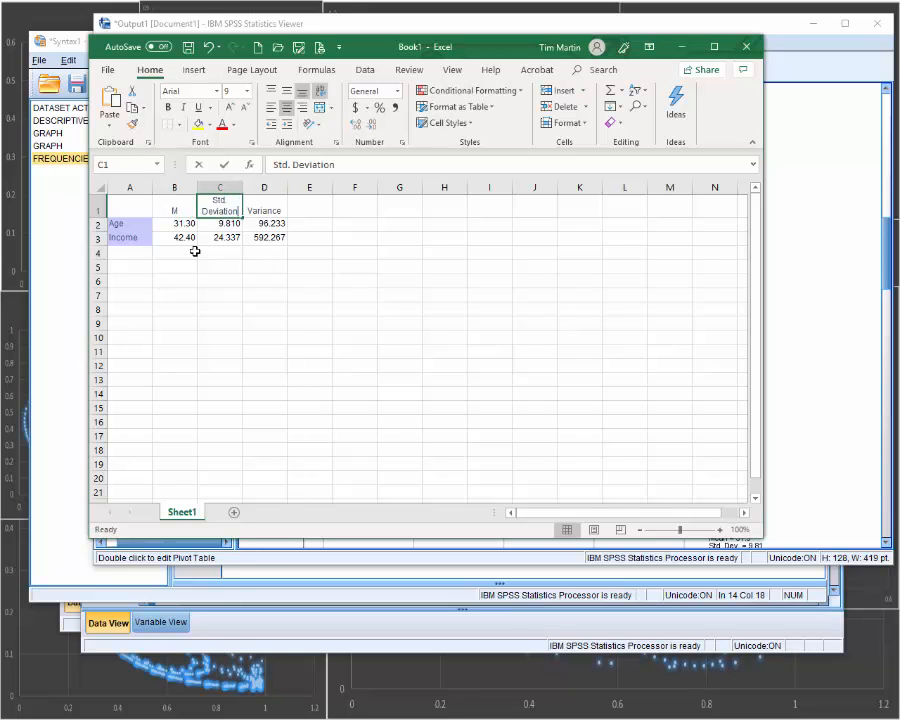
{"action": "key", "text": "BackSpace"}
{"action": "key", "text": "BackSpace"}
{"action": "key", "text": "BackSpace"}
{"action": "key", "text": "BackSpace"}
{"action": "key", "text": "BackSpace"}
{"action": "key", "text": "BackSpace"}
{"action": "key", "text": "BackSpace"}
{"action": "key", "text": "BackSpace"}
{"action": "key", "text": "BackSpace"}
{"action": "key", "text": "BackSpace"}
{"action": "key", "text": "BackSpace"}
{"action": "key", "text": "BackSpace"}
{"action": "key", "text": "BackSpace"}
{"action": "key", "text": "BackSpace"}
{"action": "type", "text": "s"}
{"action": "key", "text": "Tab"}
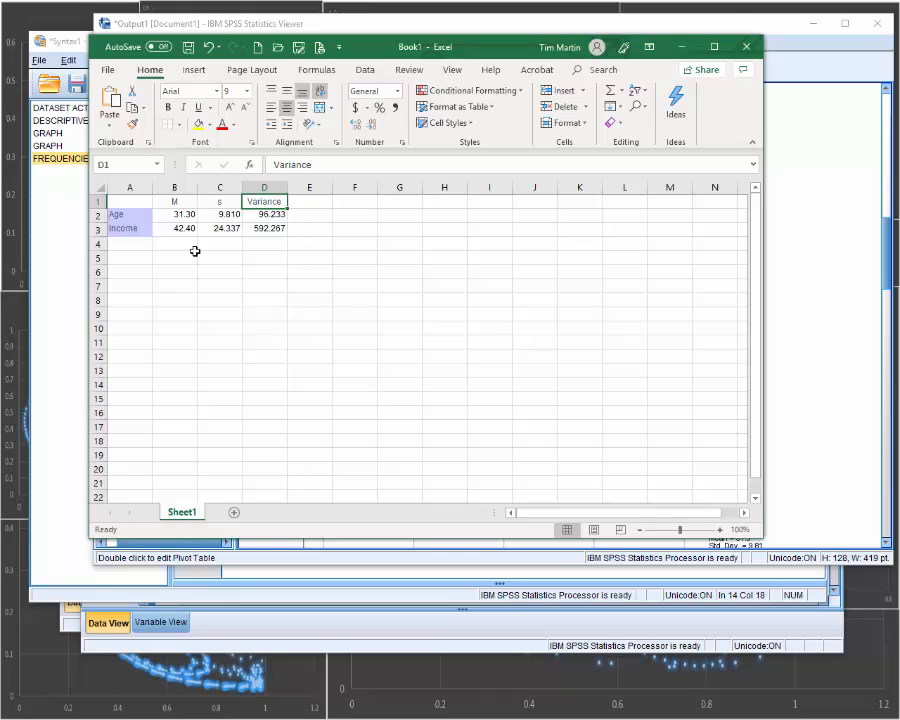
Replace the Variance header with s2 and format its 2 as superscript.
{"action": "type", "text": "s2"}
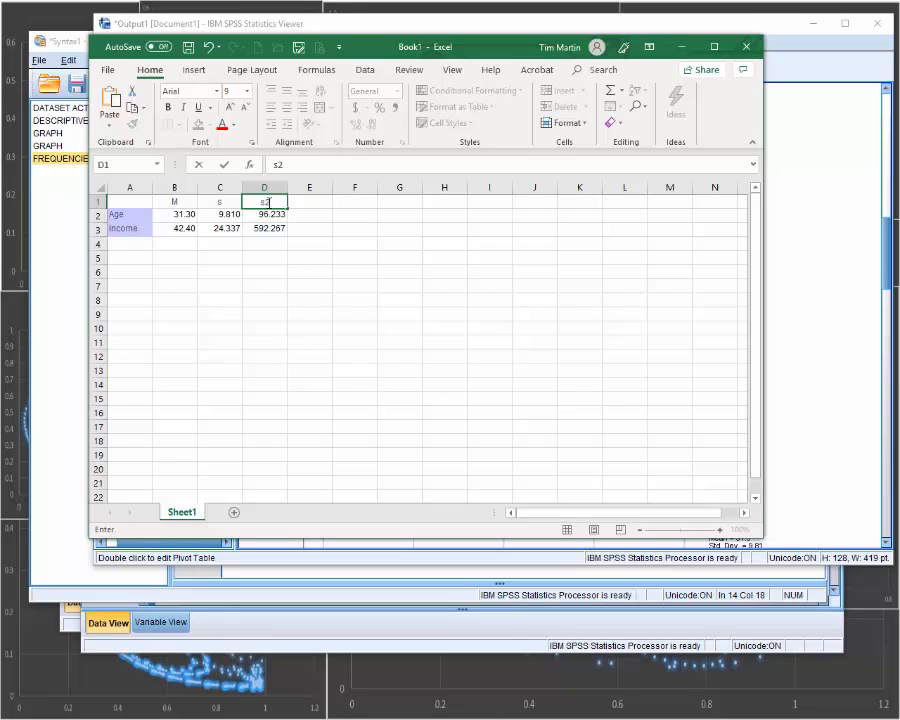
{"action": "left_click_drag", "start_coordinate": [265, 203], "coordinate": [268, 203]}
{"action": "left_click", "coordinate": [252, 146]}
{"action": "left_click_drag", "start_coordinate": [632, 261], "coordinate": [277, 229]}
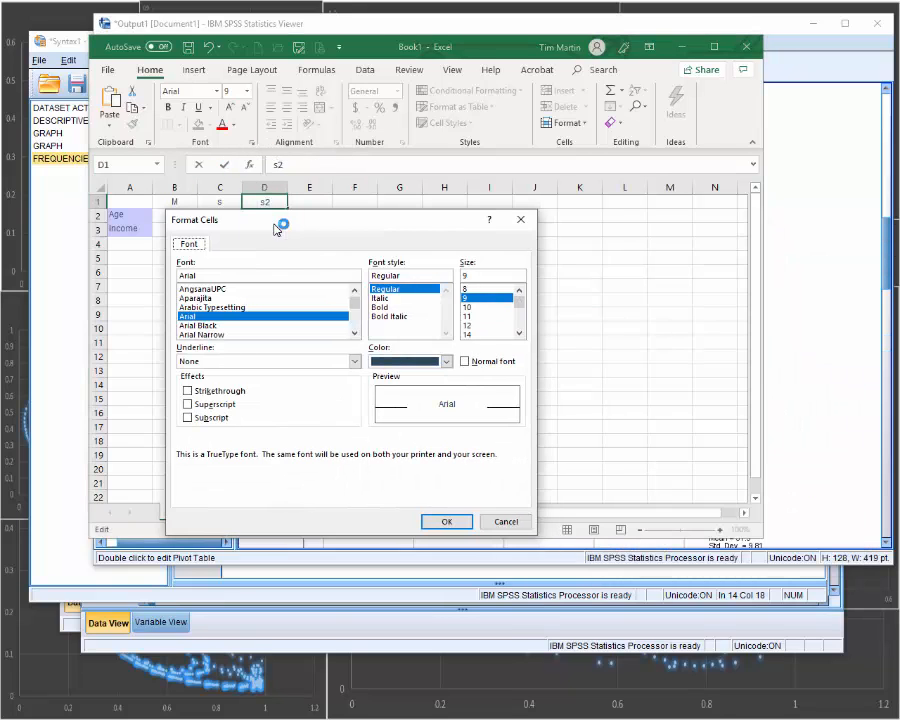
{"action": "left_click", "coordinate": [186, 404]}
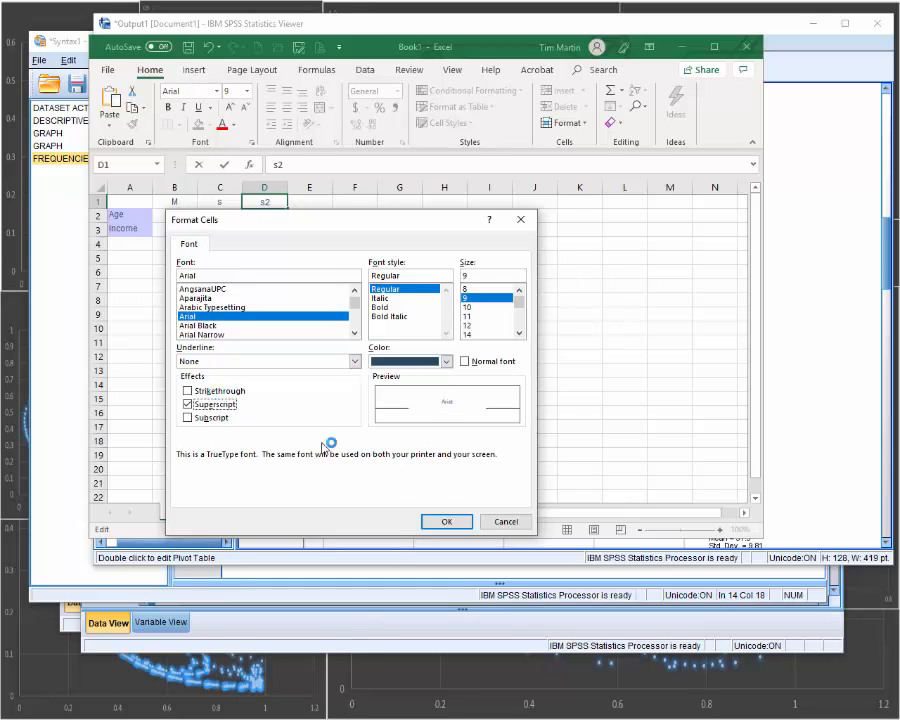
{"action": "left_click", "coordinate": [446, 521]}
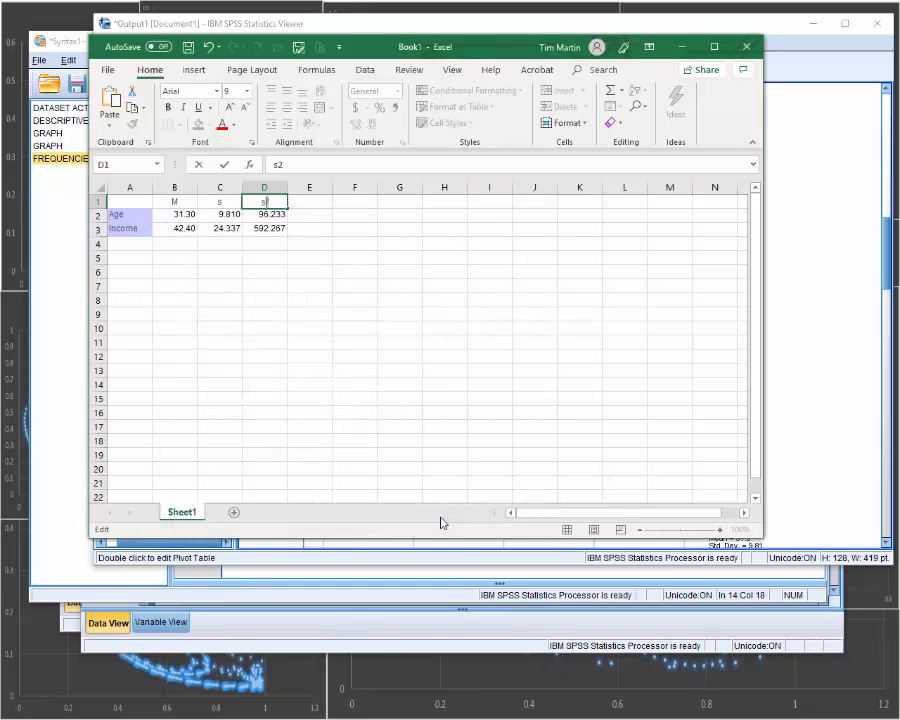
{"action": "left_click", "coordinate": [296, 273]}
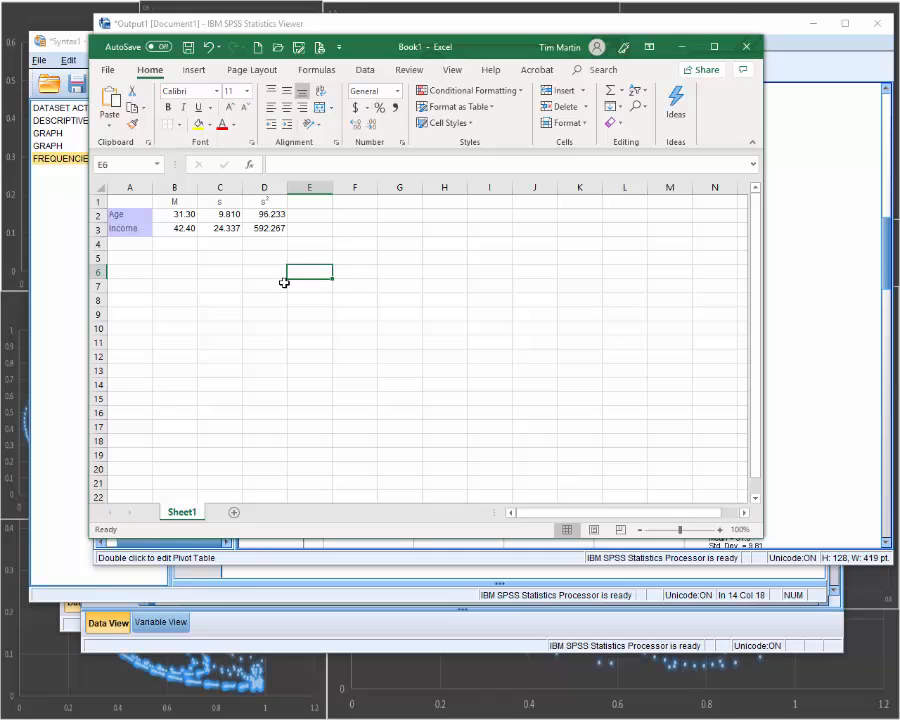
Widen the workbook window on both sides to show more columns.
{"action": "left_click", "coordinate": [165, 215]}
{"action": "left_click", "coordinate": [177, 201]}
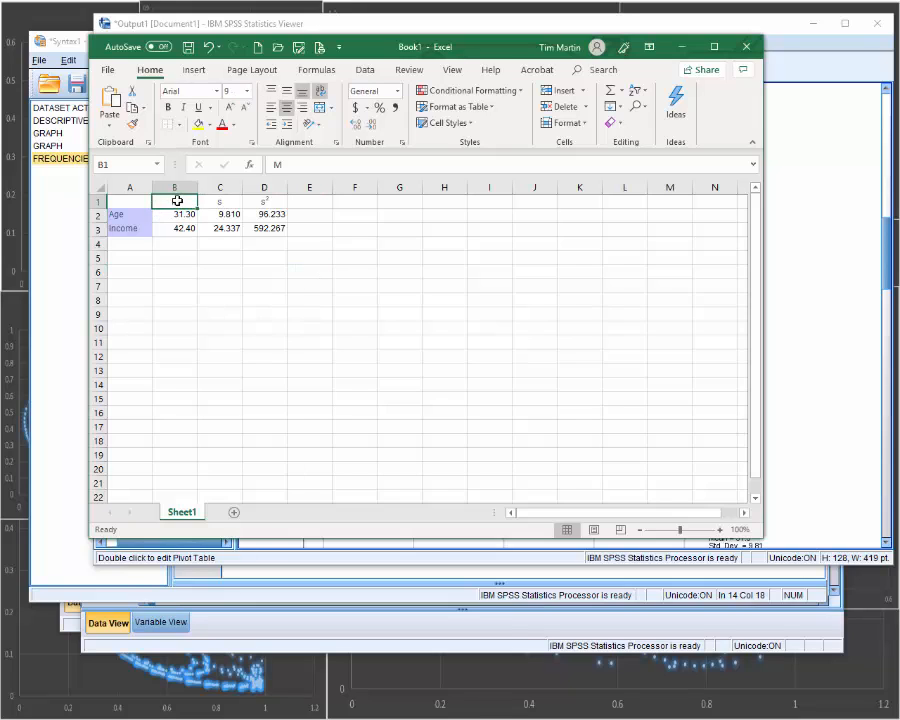
{"action": "left_click", "coordinate": [224, 200]}
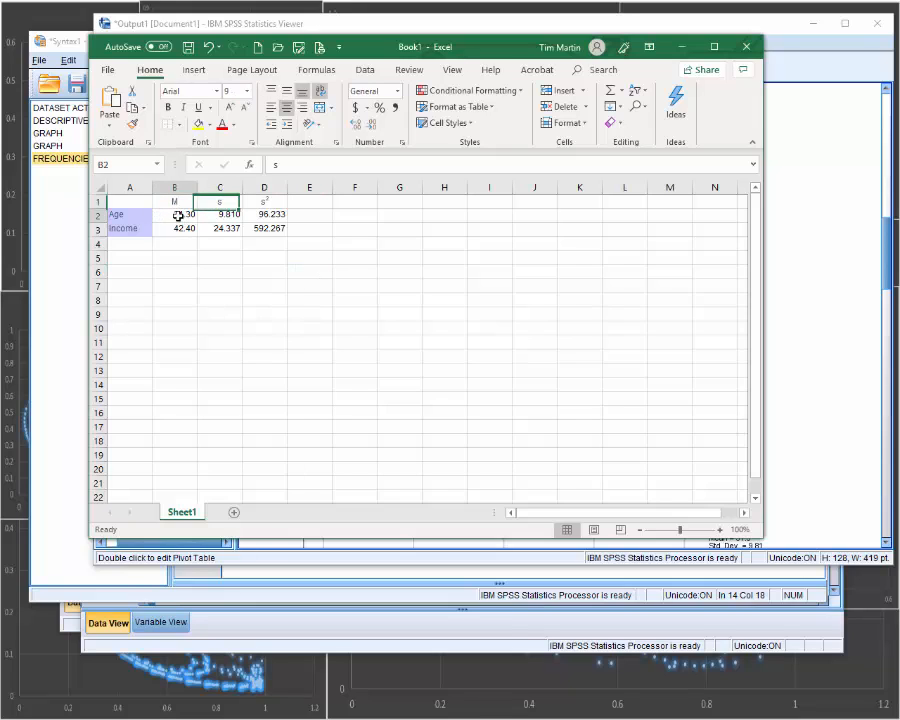
{"action": "left_click_drag", "start_coordinate": [178, 215], "coordinate": [281, 229]}
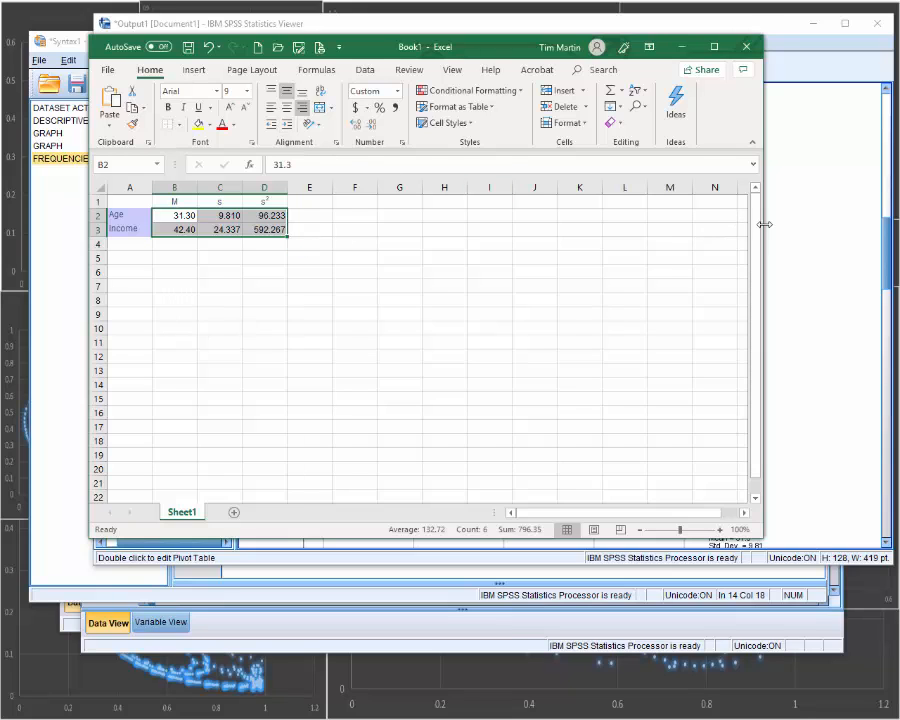
{"action": "left_click_drag", "start_coordinate": [764, 224], "coordinate": [870, 220]}
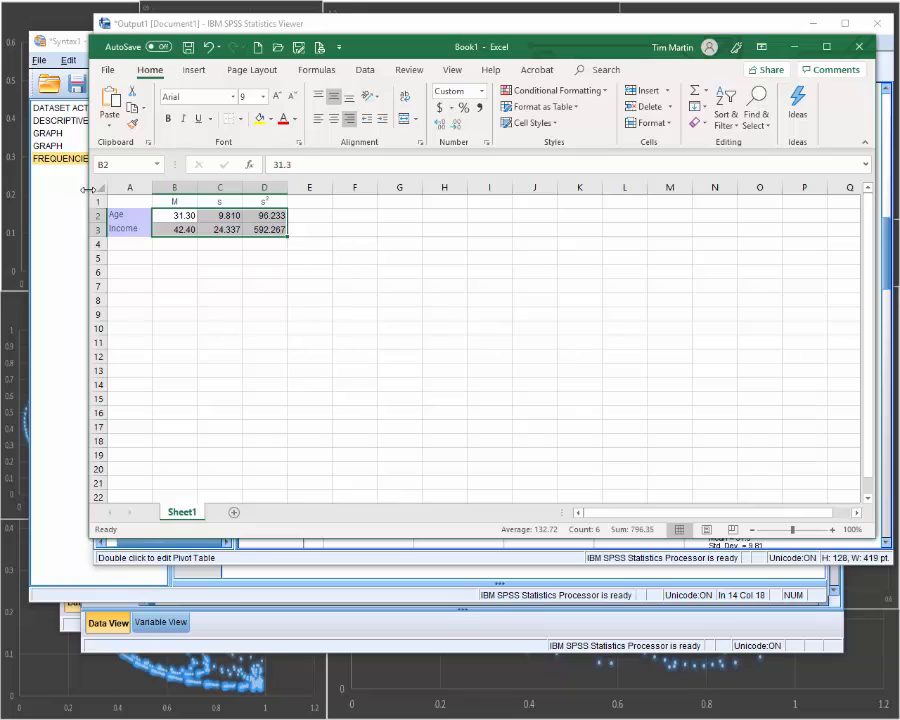
{"action": "left_click_drag", "start_coordinate": [88, 189], "coordinate": [42, 183]}
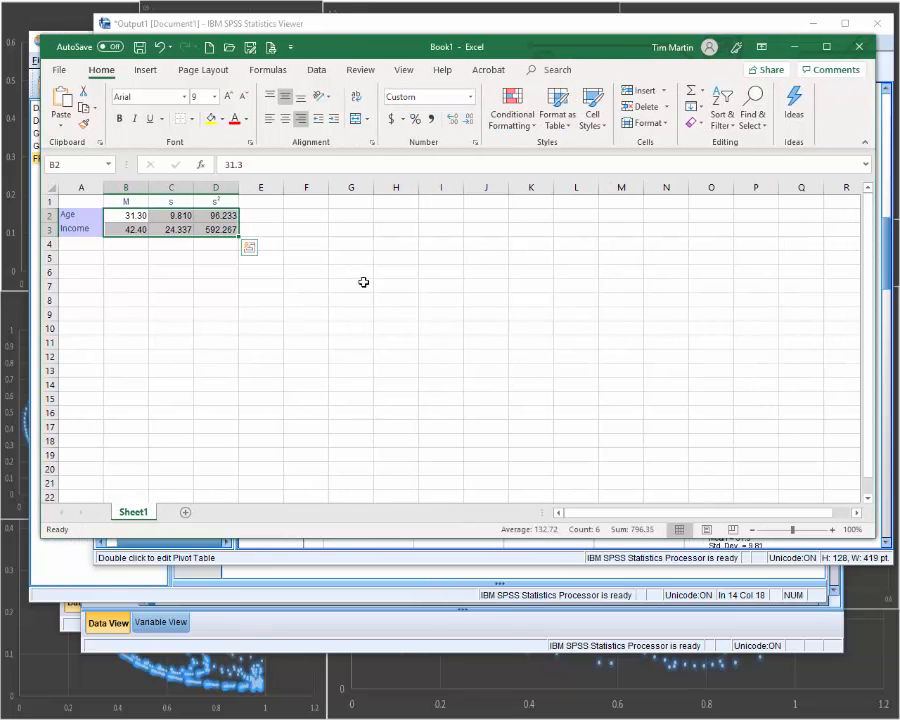
{"action": "left_click", "coordinate": [97, 285]}
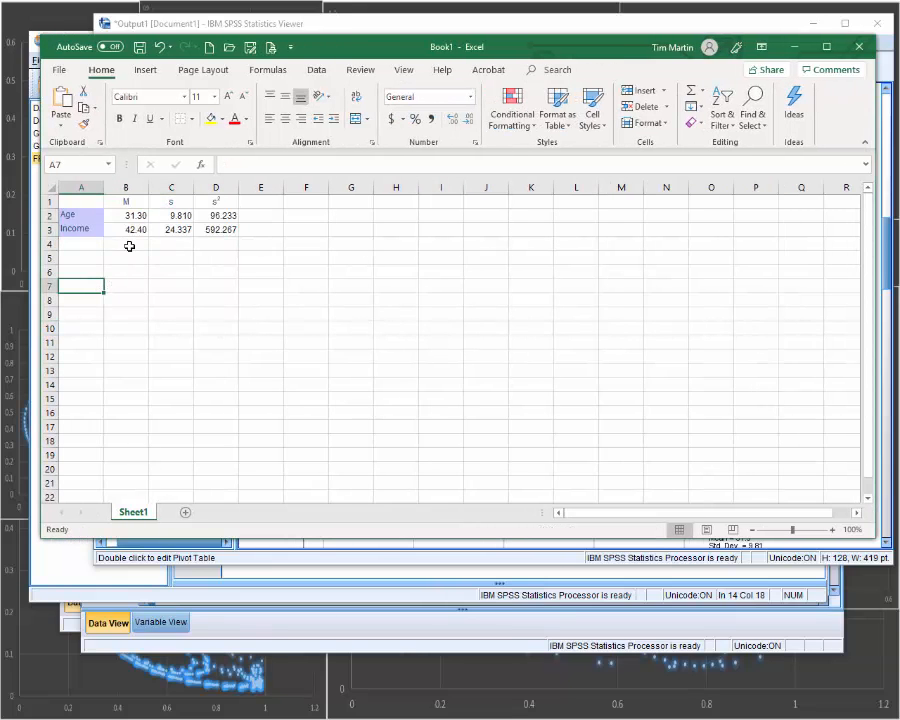
Remove the fill color from the Age and Income label cells.
{"action": "left_click", "coordinate": [84, 222]}
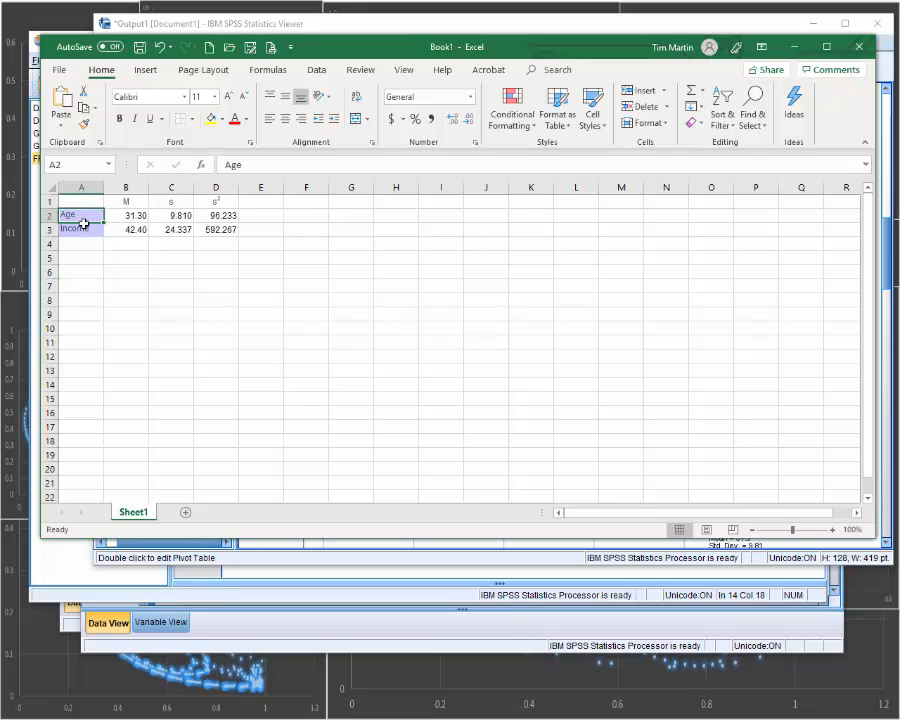
{"action": "left_click_drag", "start_coordinate": [84, 223], "coordinate": [88, 227]}
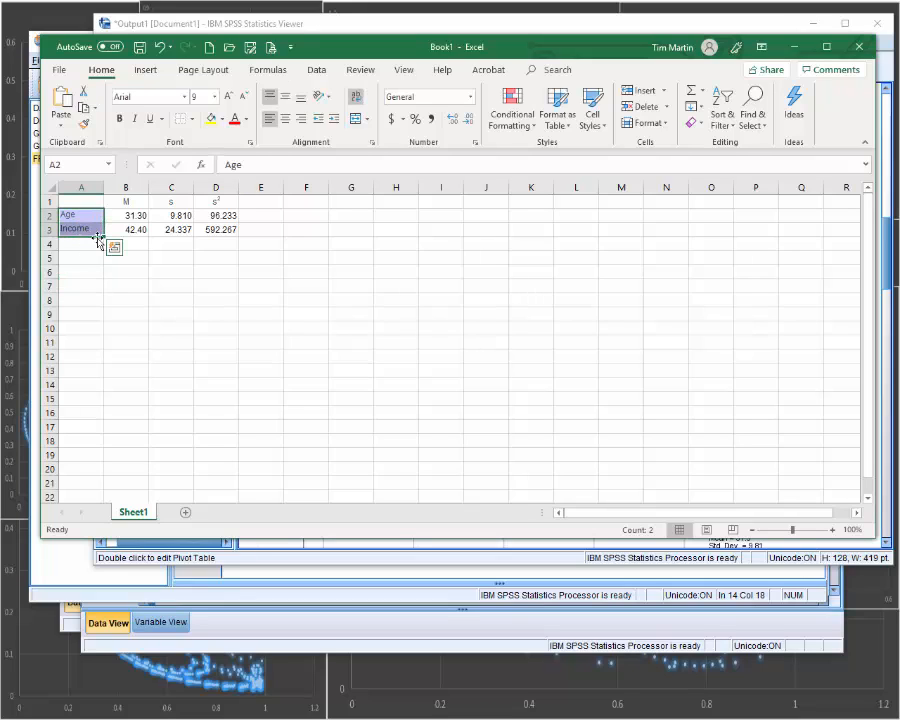
{"action": "left_click", "coordinate": [223, 118]}
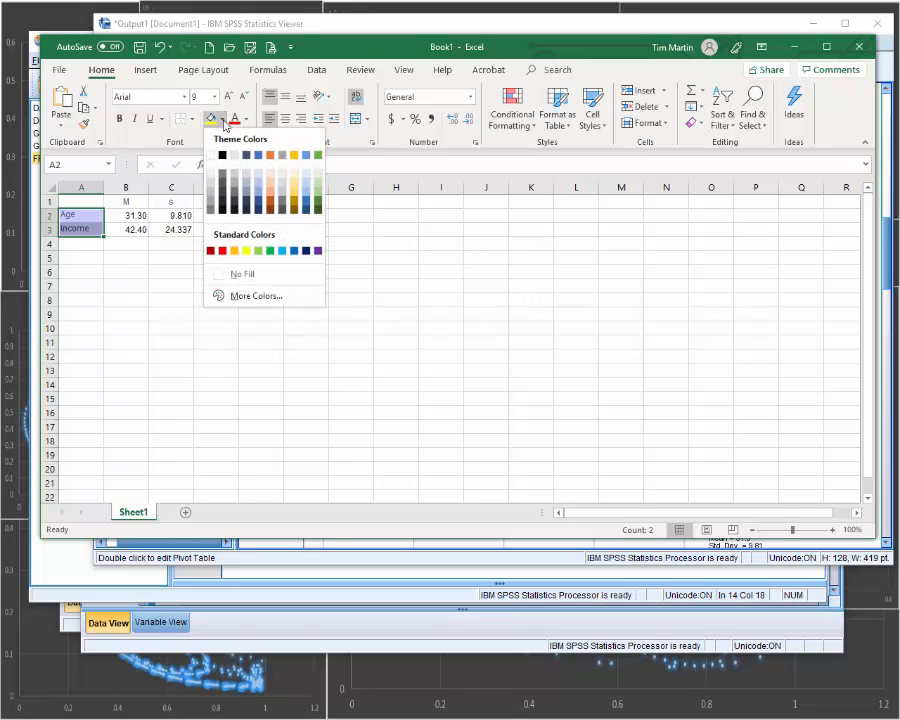
{"action": "left_click", "coordinate": [250, 273]}
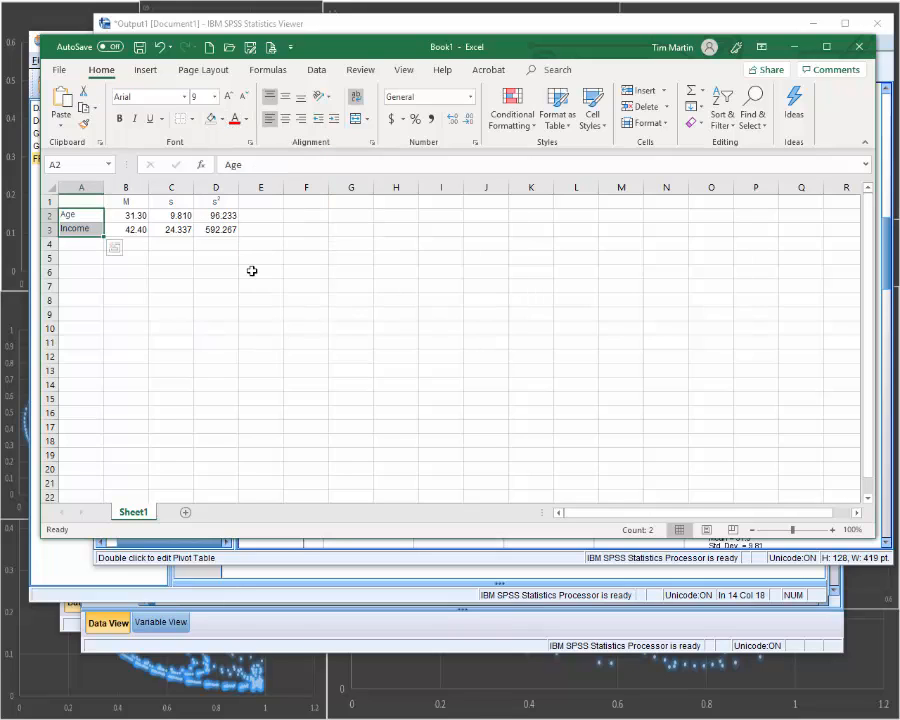
{"action": "left_click", "coordinate": [252, 271]}
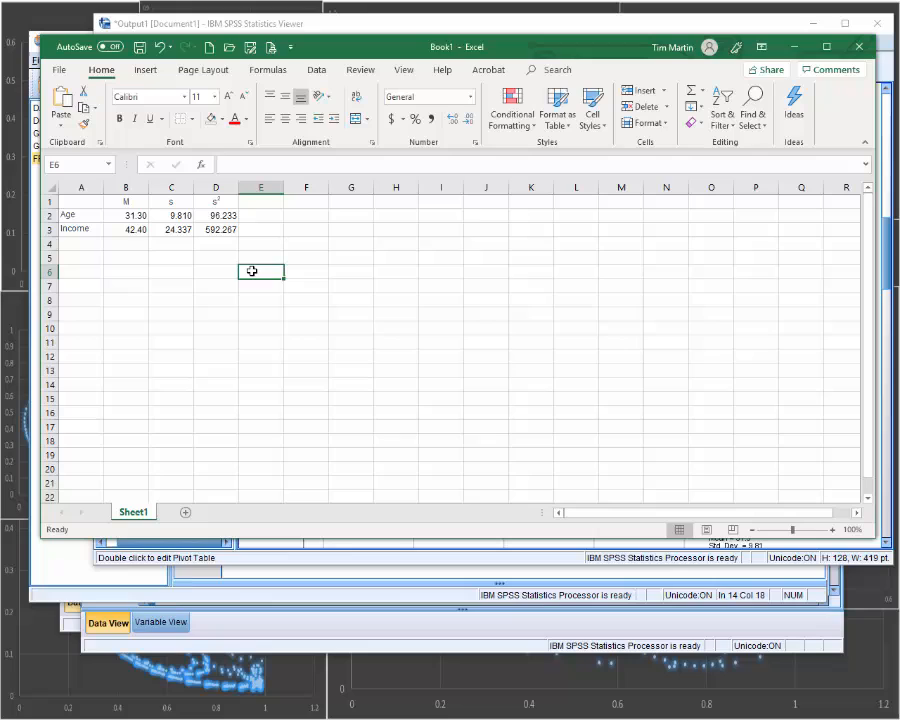
Right-align the Age and Income labels in column A.
{"action": "left_click", "coordinate": [92, 220]}
{"action": "left_click_drag", "start_coordinate": [92, 222], "coordinate": [86, 227]}
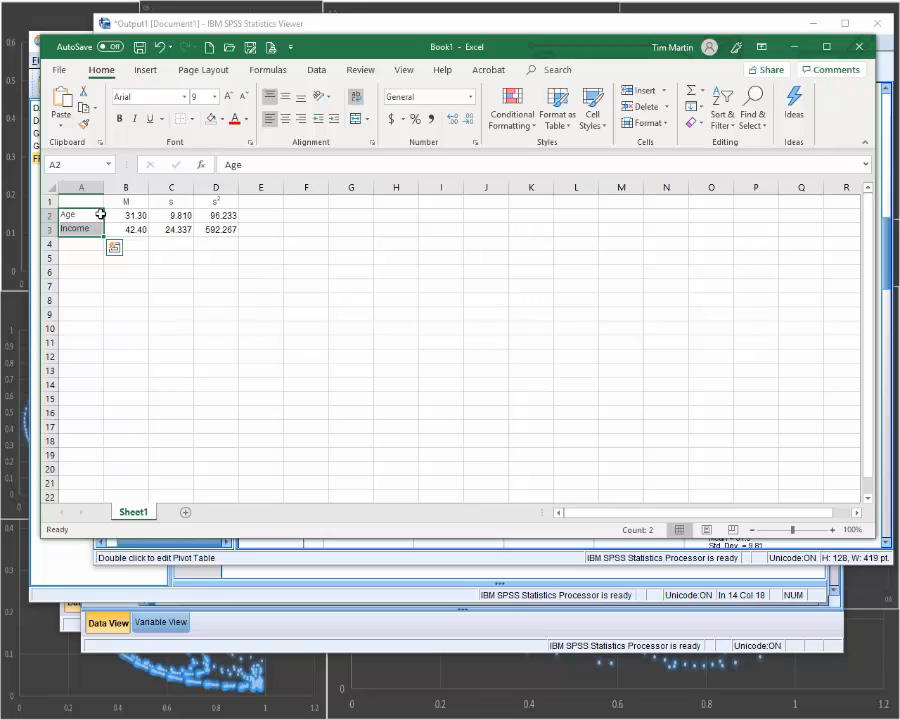
{"action": "left_click", "coordinate": [302, 119]}
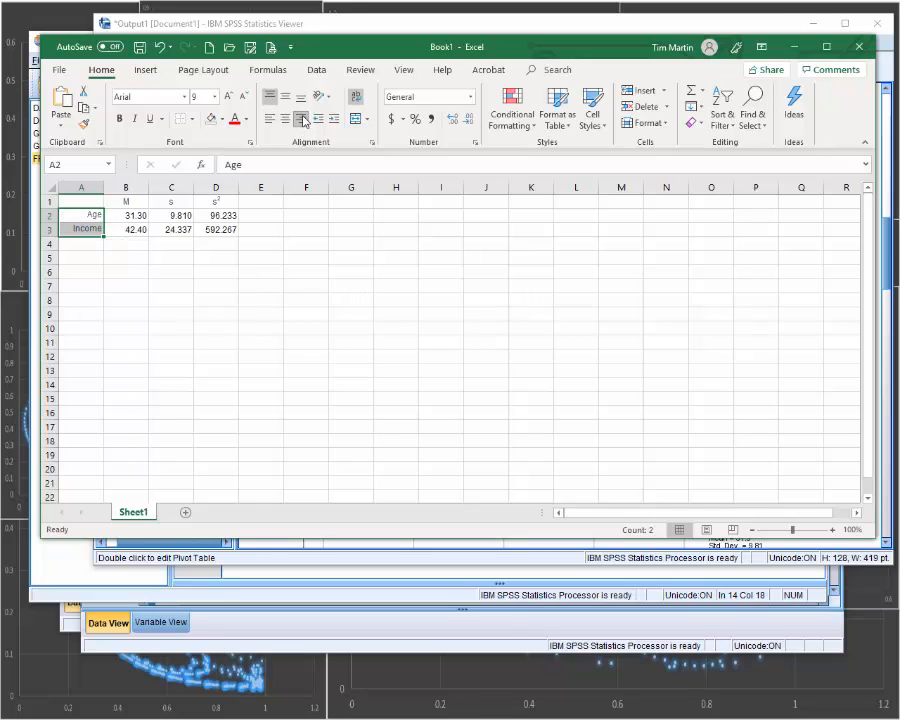
{"action": "left_click", "coordinate": [232, 271]}
Center the Age and Income statistics horizontally in B2:D3.
{"action": "left_click", "coordinate": [131, 220]}
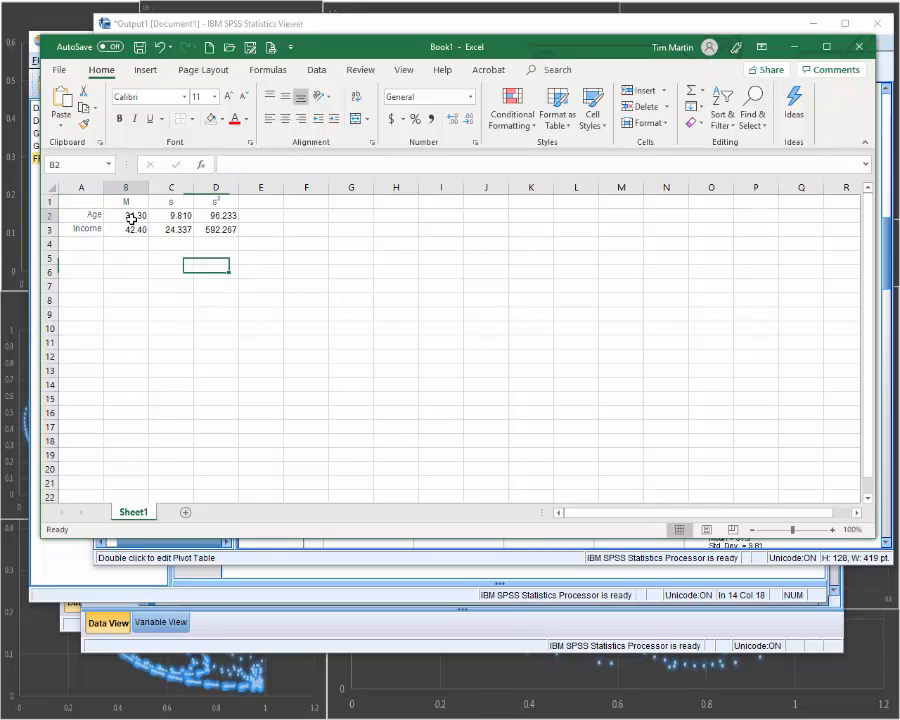
{"action": "left_click_drag", "start_coordinate": [131, 220], "coordinate": [209, 227]}
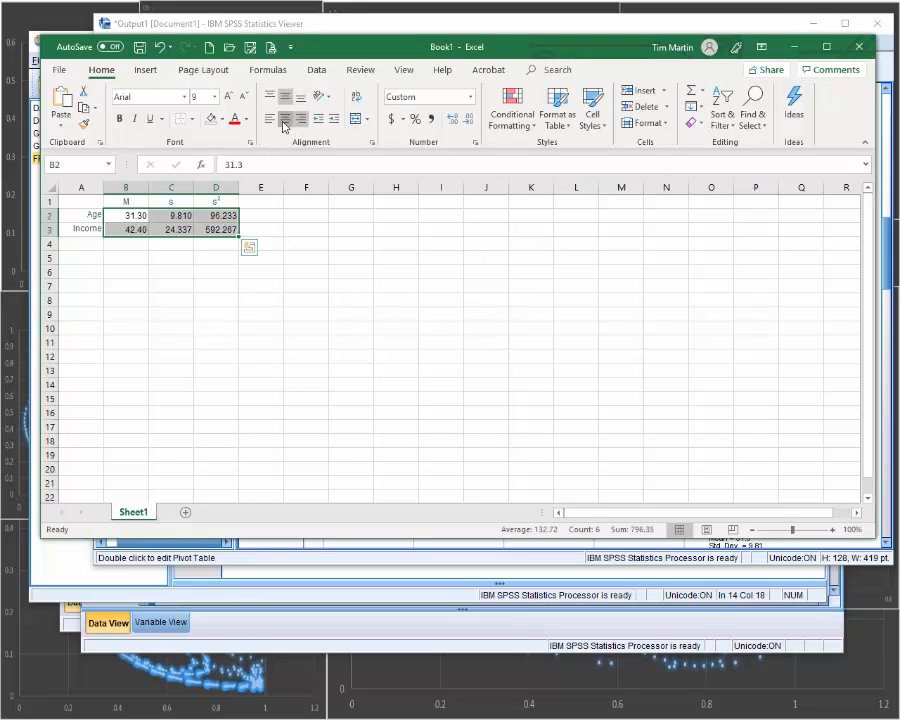
{"action": "left_click", "coordinate": [339, 308]}
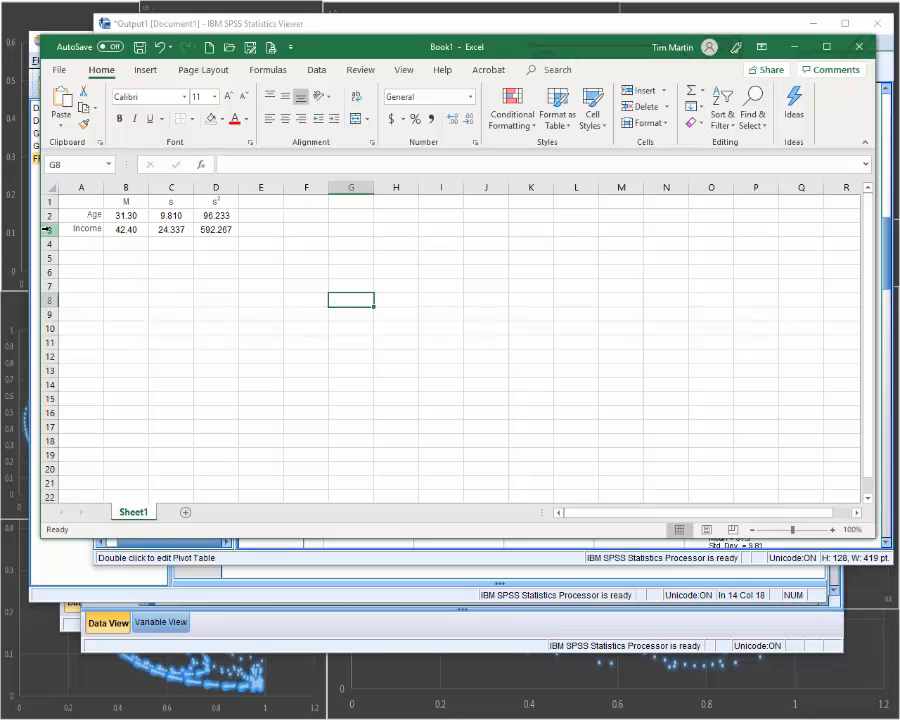
Insert a blank row between the Age and Income rows.
{"action": "left_click_drag", "start_coordinate": [128, 201], "coordinate": [209, 201]}
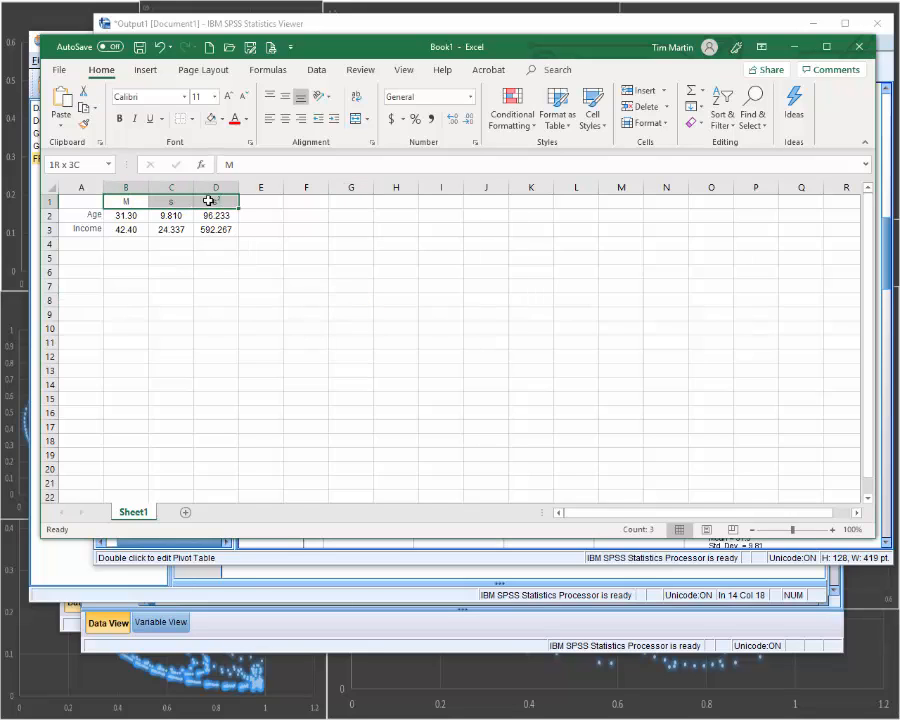
{"action": "left_click_drag", "start_coordinate": [125, 215], "coordinate": [205, 216]}
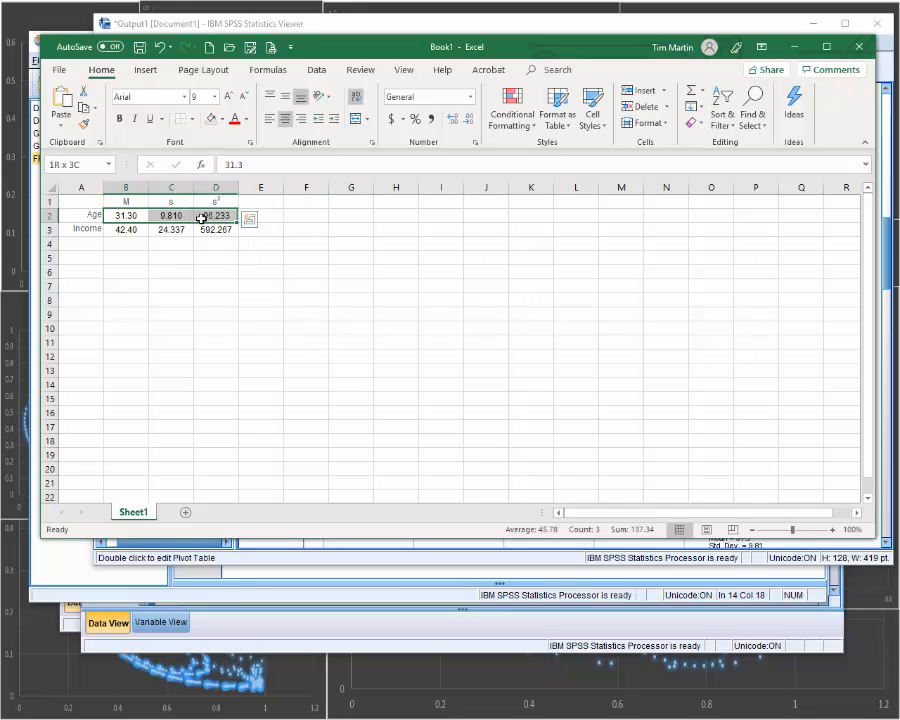
{"action": "left_click", "coordinate": [51, 231]}
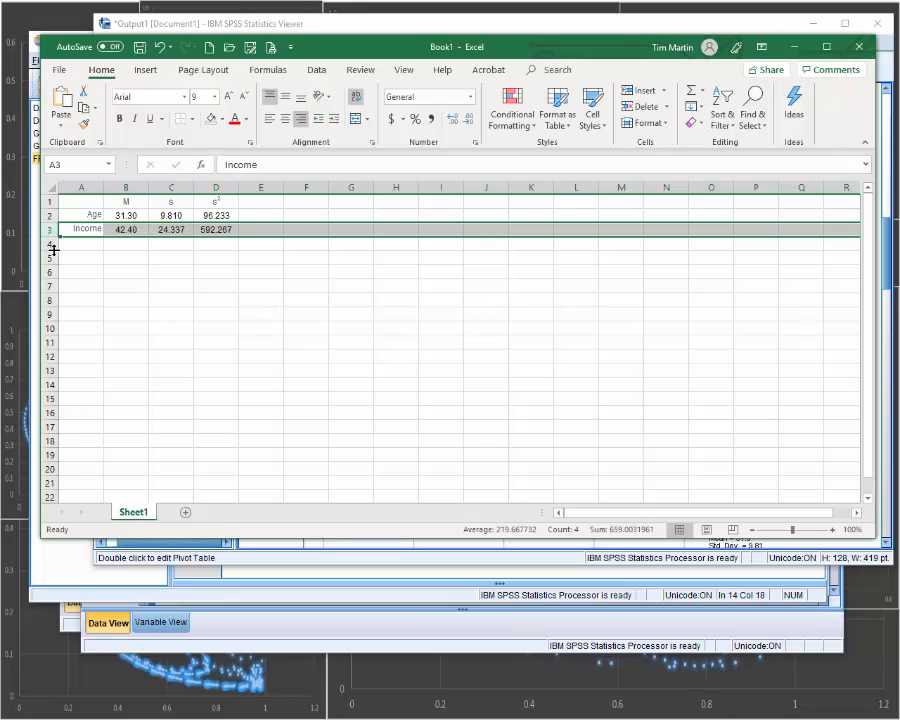
{"action": "key", "text": "ctrl+shift+plus"}
{"action": "left_click", "coordinate": [88, 299]}
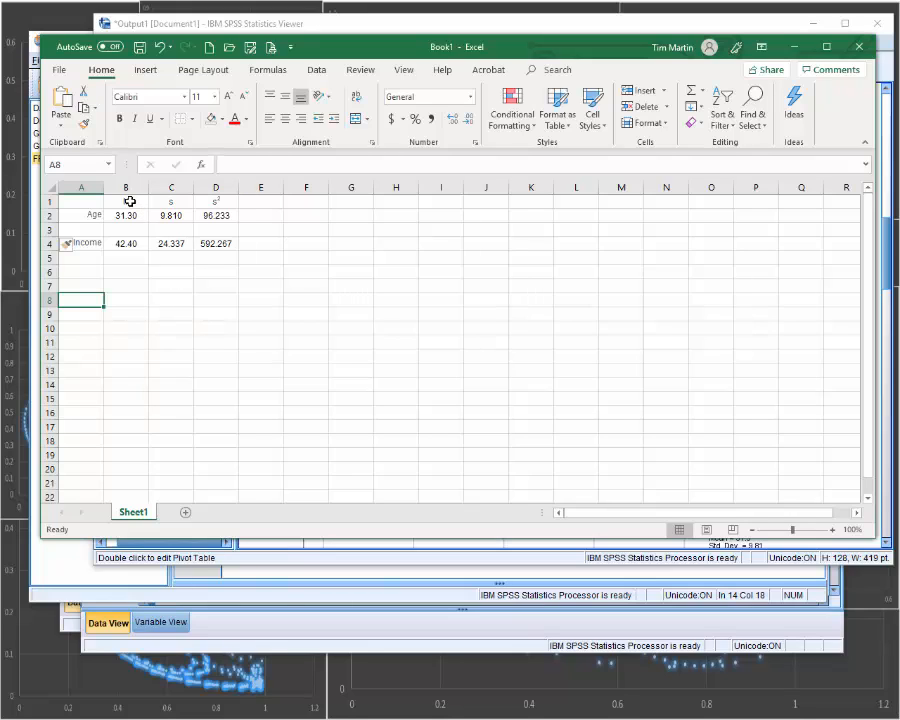
Add bottom borders to the M, s and s² header cells and to the Income statistics in B4:D4.
{"action": "left_click_drag", "start_coordinate": [130, 201], "coordinate": [198, 199]}
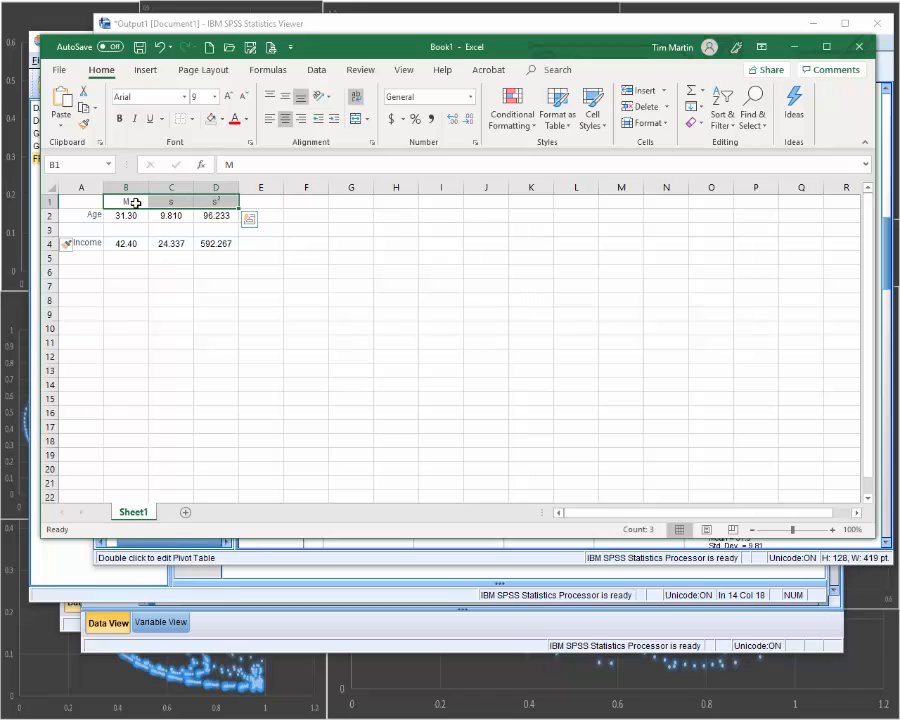
{"action": "left_click", "coordinate": [196, 121]}
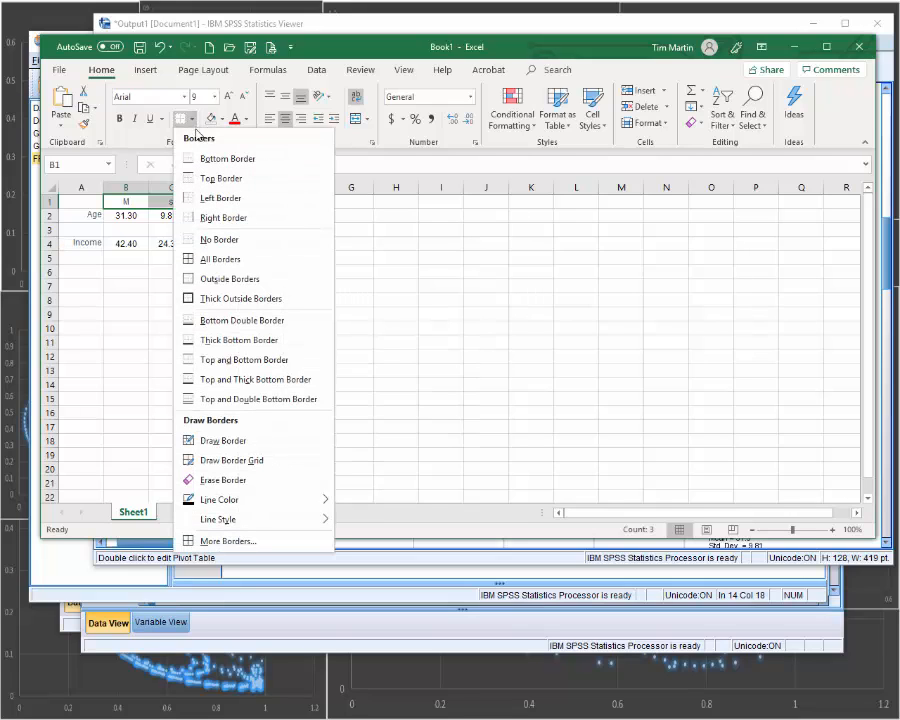
{"action": "left_click", "coordinate": [195, 157]}
{"action": "left_click_drag", "start_coordinate": [124, 243], "coordinate": [193, 236]}
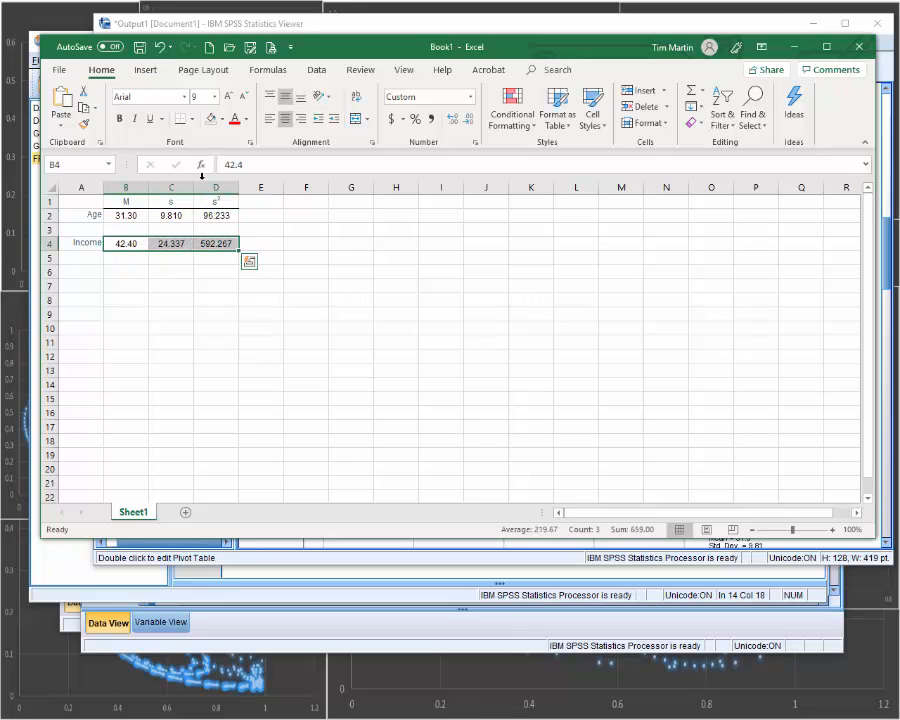
{"action": "left_click", "coordinate": [185, 124]}
{"action": "left_click", "coordinate": [211, 272]}
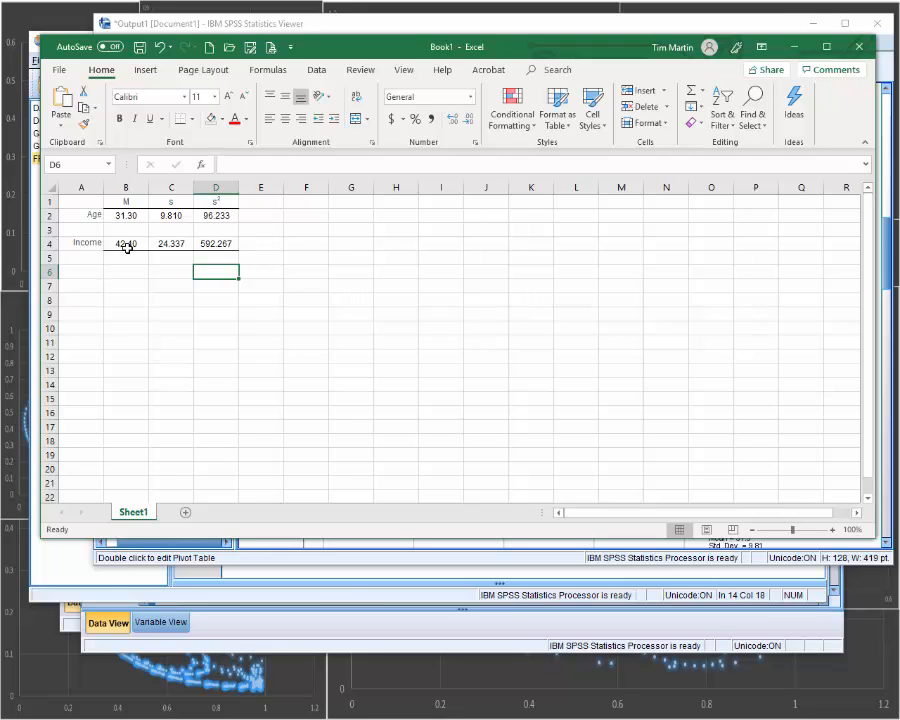
Set the font size of the whole table in A1:D4 to 12.
{"action": "left_click_drag", "start_coordinate": [84, 199], "coordinate": [203, 237]}
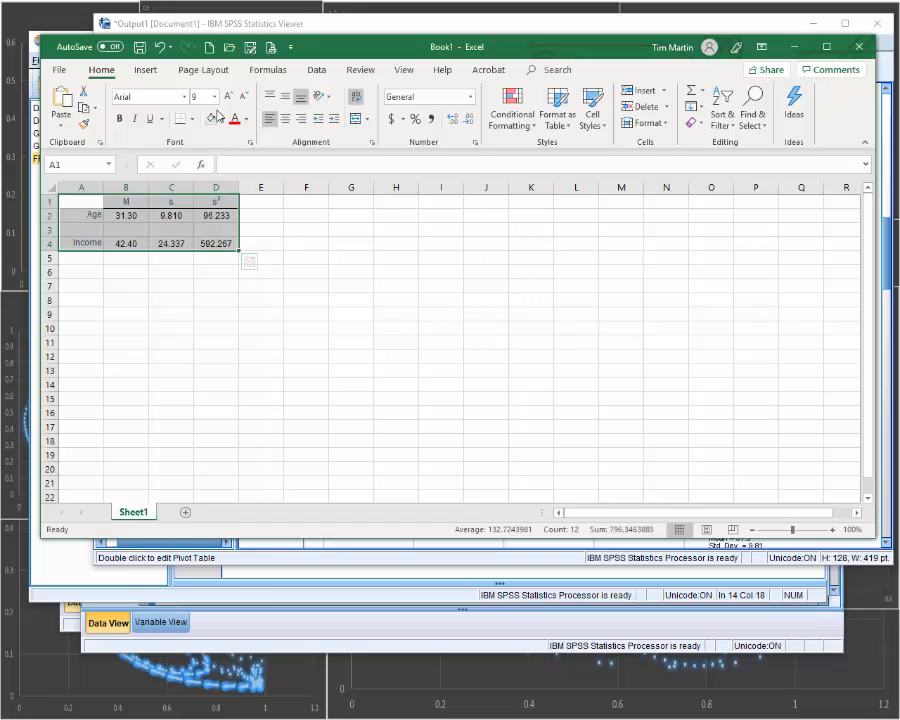
{"action": "left_click", "coordinate": [214, 97]}
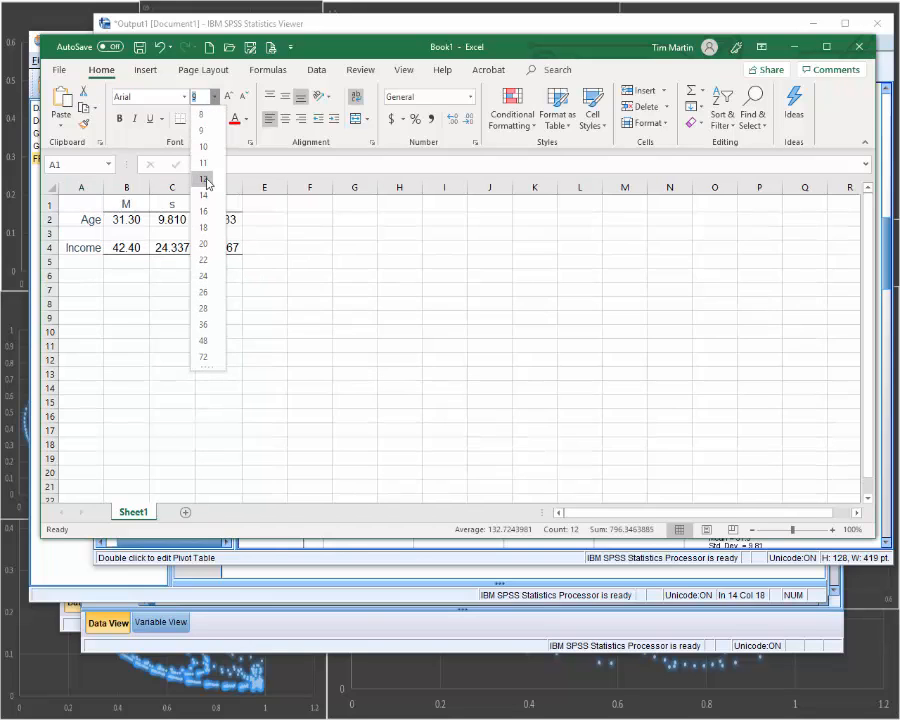
{"action": "left_click", "coordinate": [207, 183]}
{"action": "left_click", "coordinate": [178, 275]}
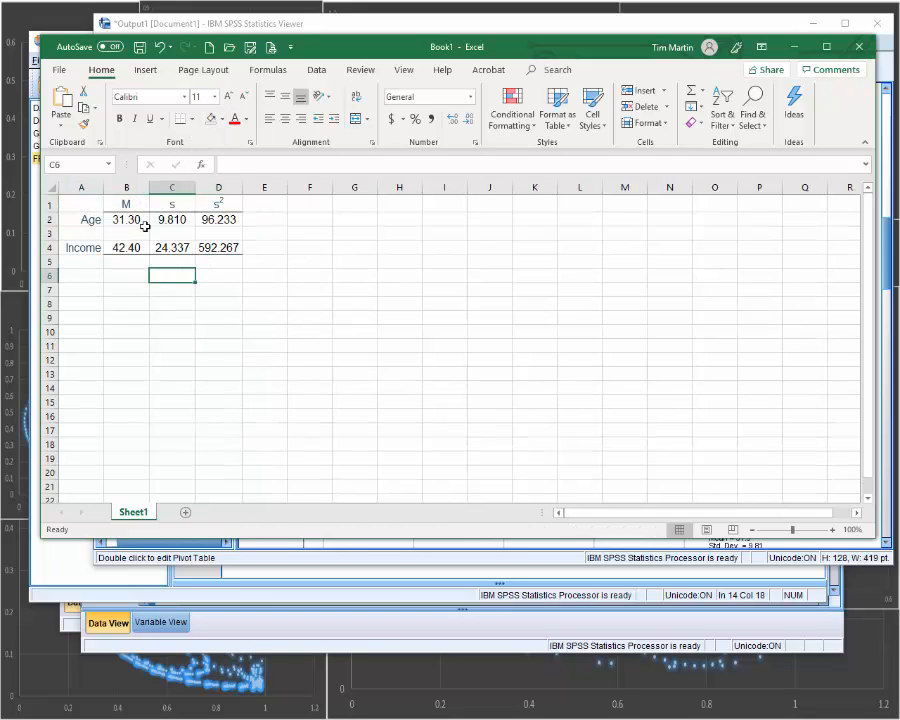
Make the M, s and s² headers in B1:D1 bold.
{"action": "left_click_drag", "start_coordinate": [128, 201], "coordinate": [212, 204]}
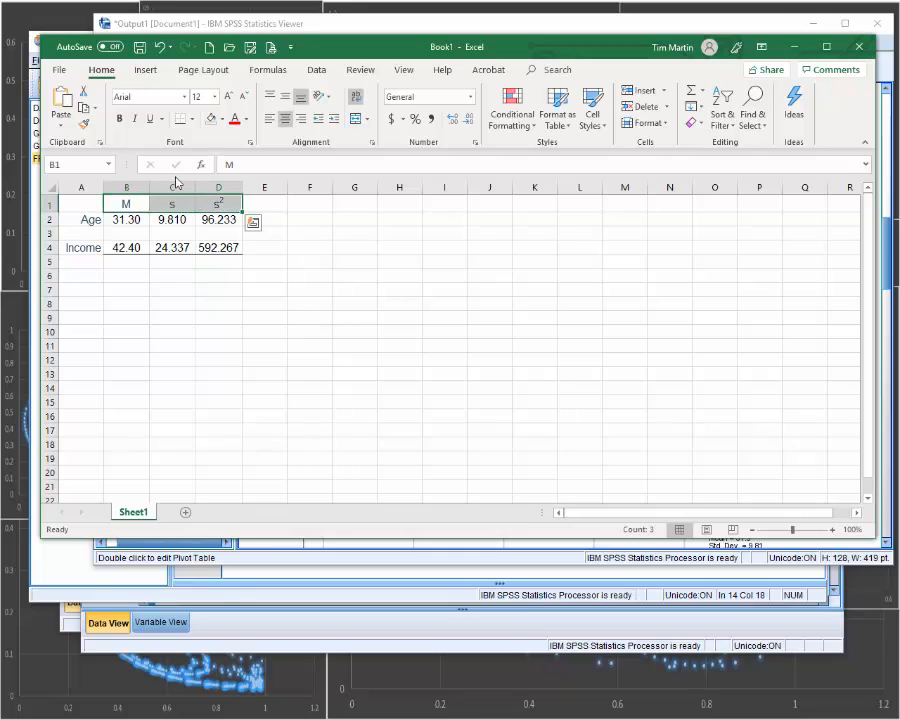
{"action": "left_click", "coordinate": [119, 119]}
{"action": "left_click", "coordinate": [175, 259]}
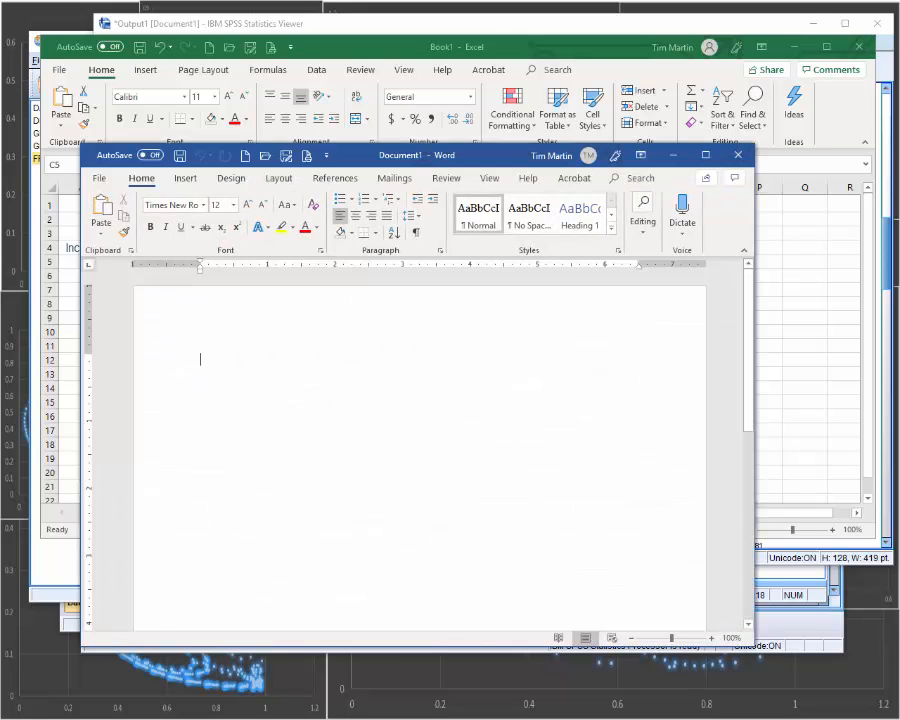
Try to copy the table in A1:D4 and paste it into the blank Word document.
{"action": "left_click_drag", "start_coordinate": [377, 168], "coordinate": [511, 105]}
{"action": "left_click", "coordinate": [79, 204]}
{"action": "left_click_drag", "start_coordinate": [79, 204], "coordinate": [237, 245]}
{"action": "key", "text": "ctrl+c"}
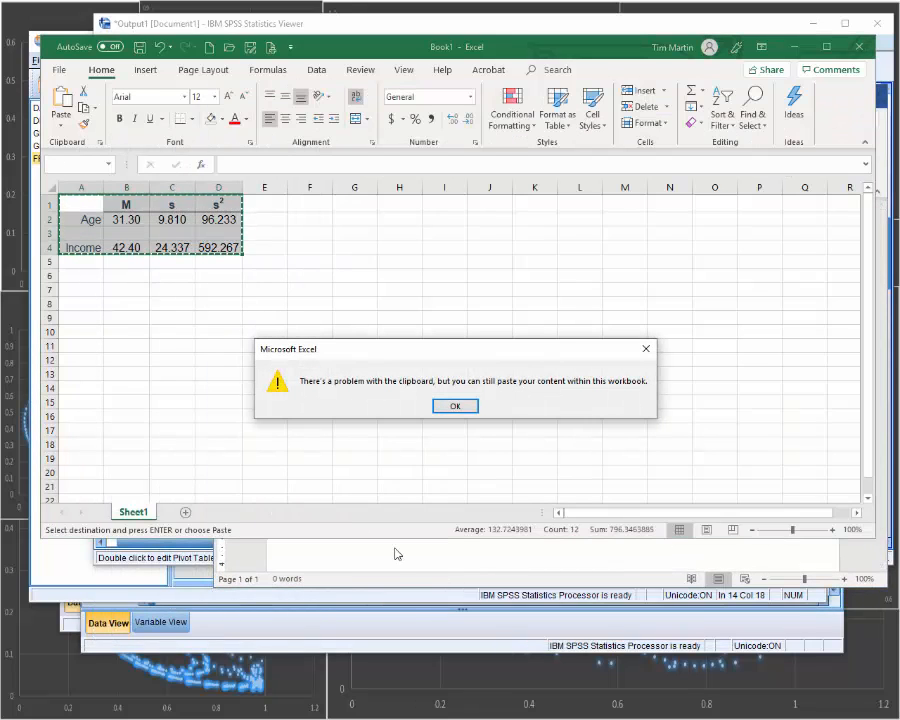
{"action": "left_click", "coordinate": [455, 407]}
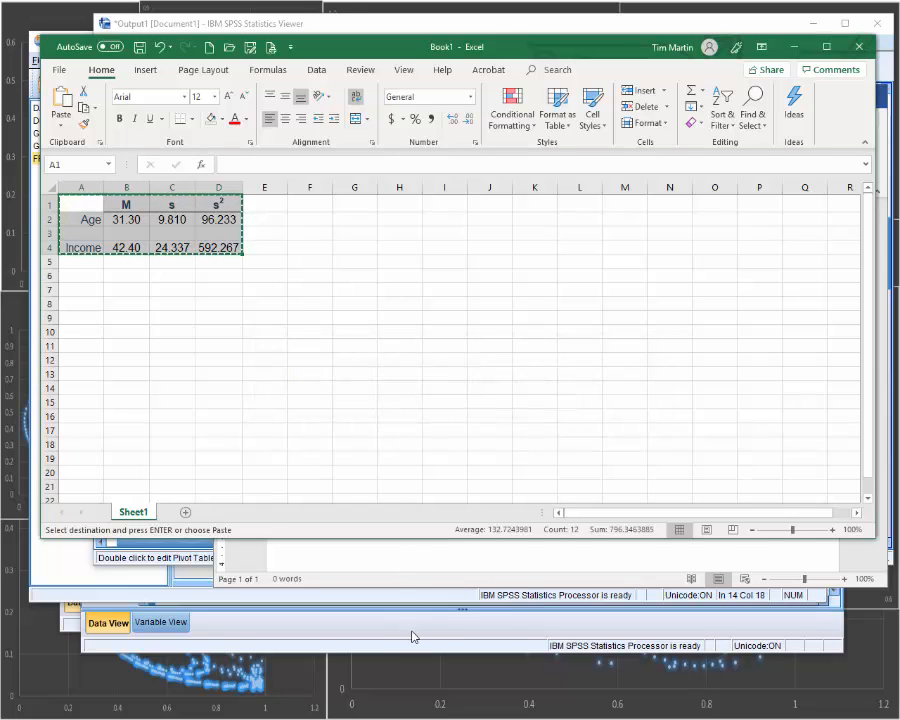
{"action": "left_click", "coordinate": [383, 577]}
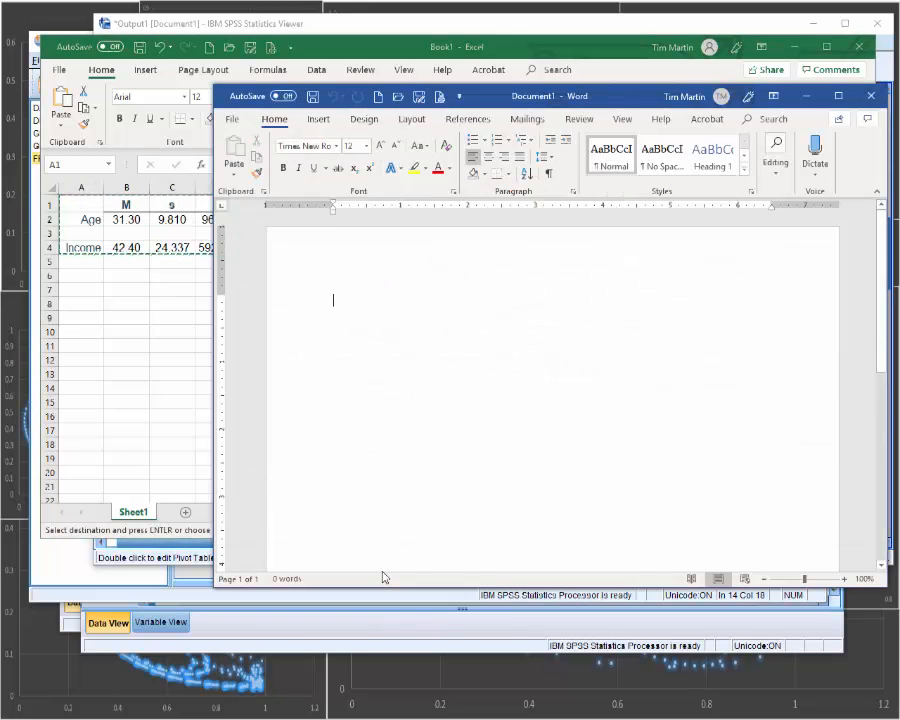
{"action": "right_click", "coordinate": [340, 328]}
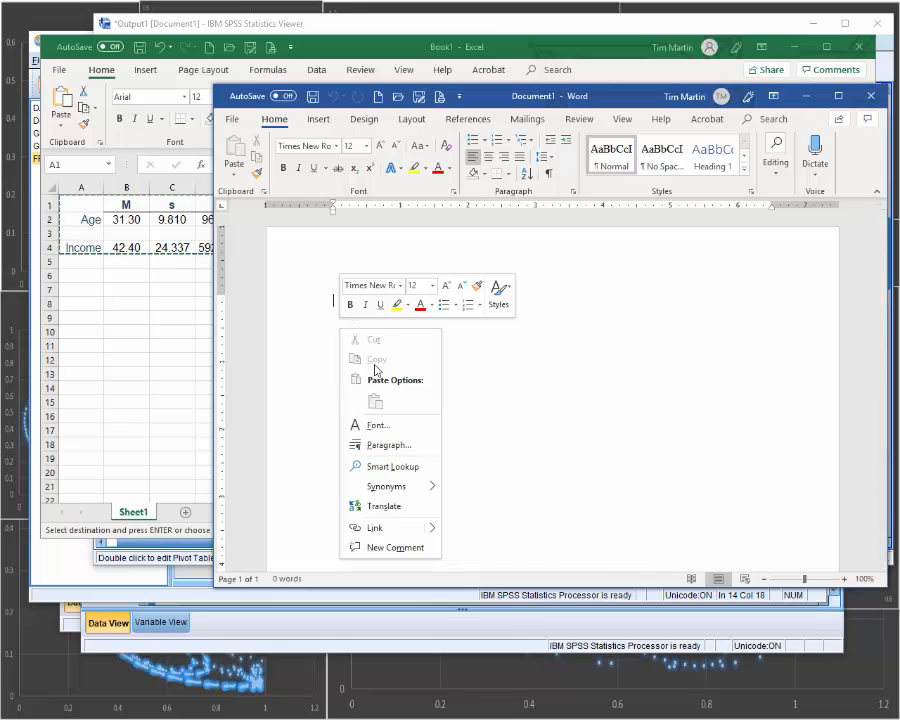
{"action": "left_click", "coordinate": [170, 267]}
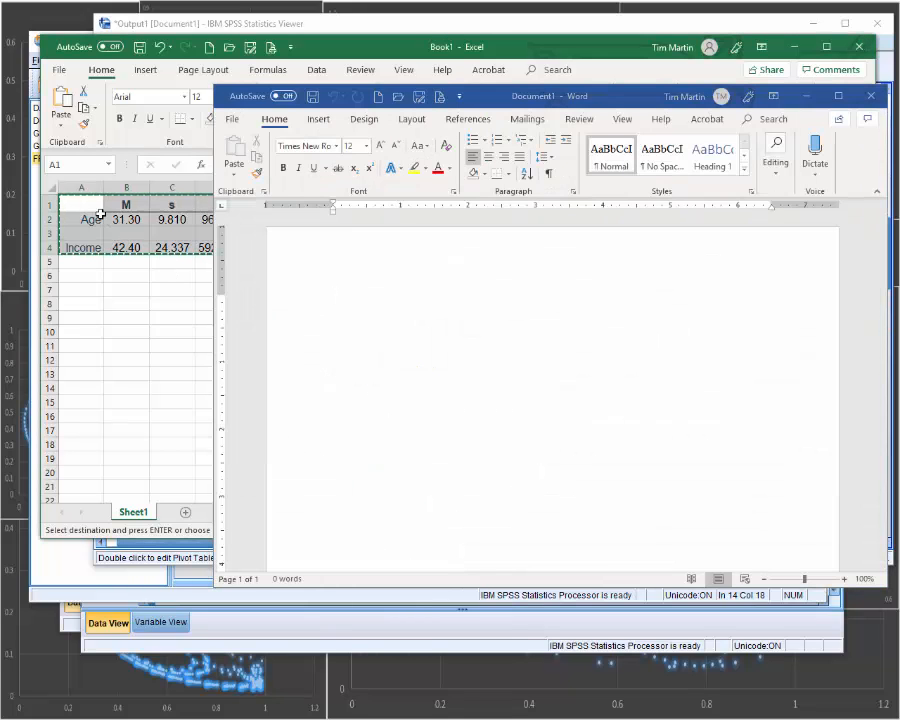
Copy the Excel table again, paste it into Word keeping the source formatting, and undo the paste.
{"action": "left_click", "coordinate": [214, 245]}
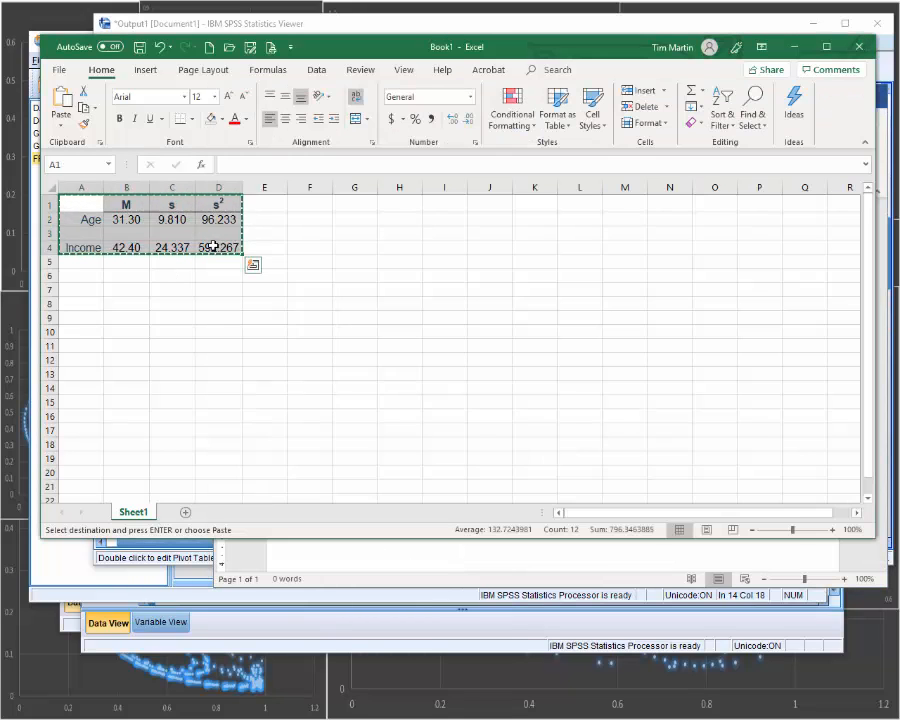
{"action": "right_click", "coordinate": [194, 233]}
{"action": "left_click", "coordinate": [222, 262]}
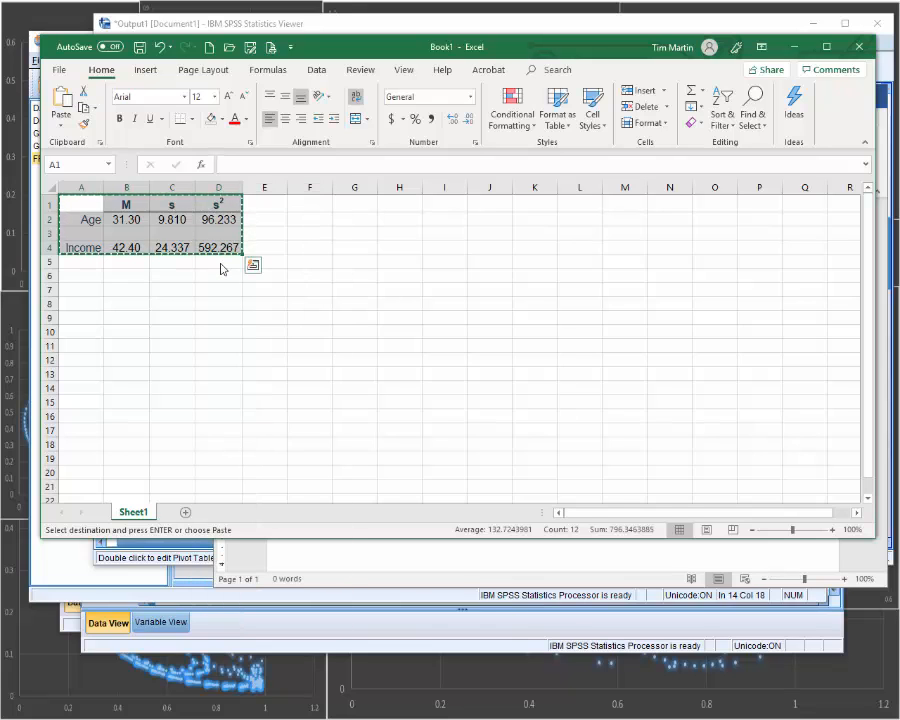
{"action": "left_click", "coordinate": [360, 548]}
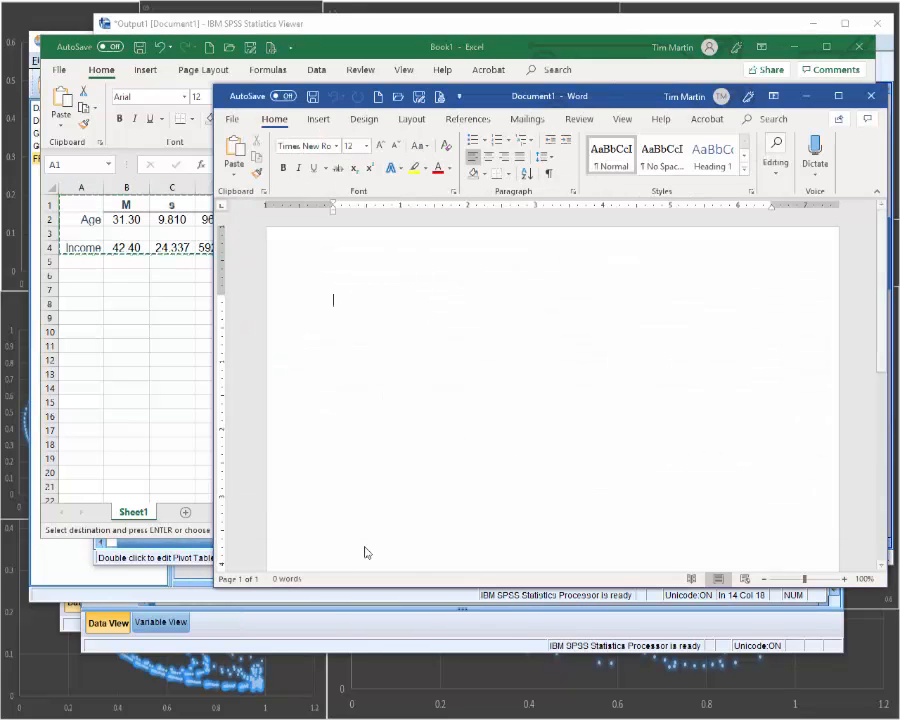
{"action": "right_click", "coordinate": [337, 294]}
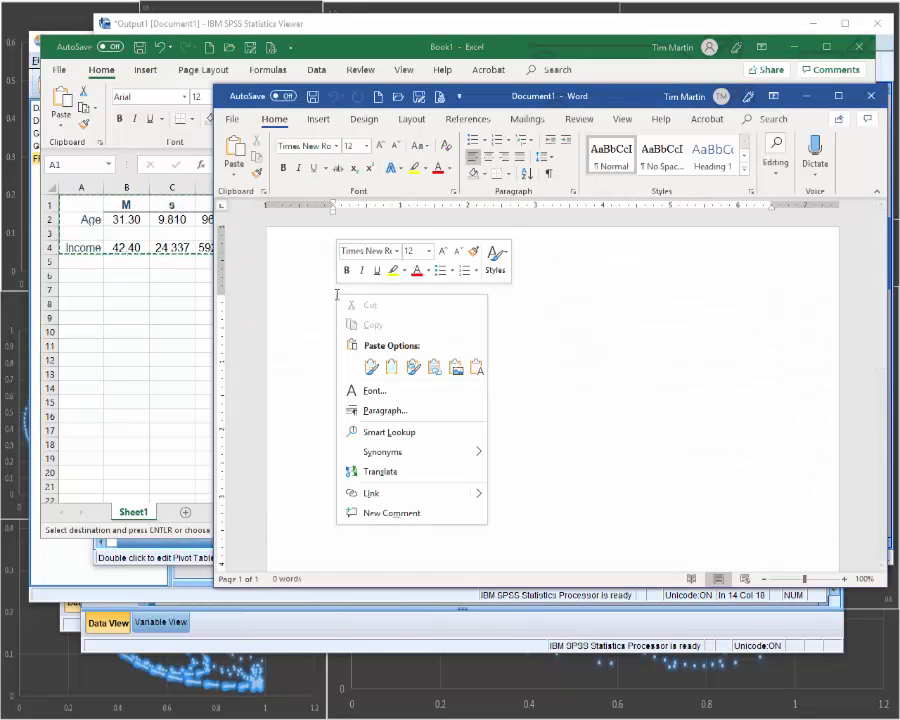
{"action": "left_click", "coordinate": [369, 366]}
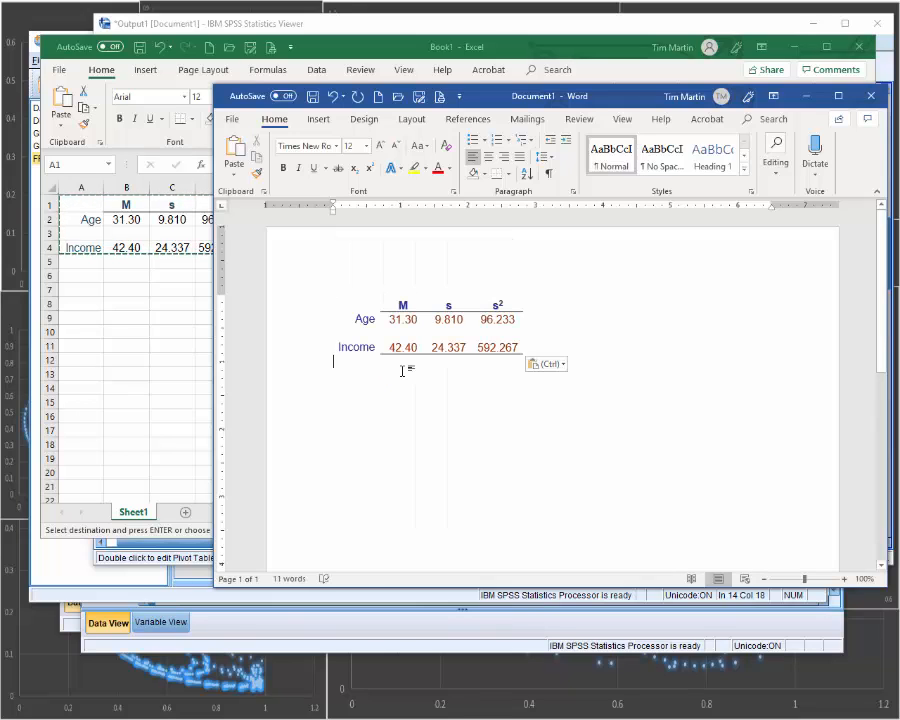
{"action": "left_click", "coordinate": [333, 96]}
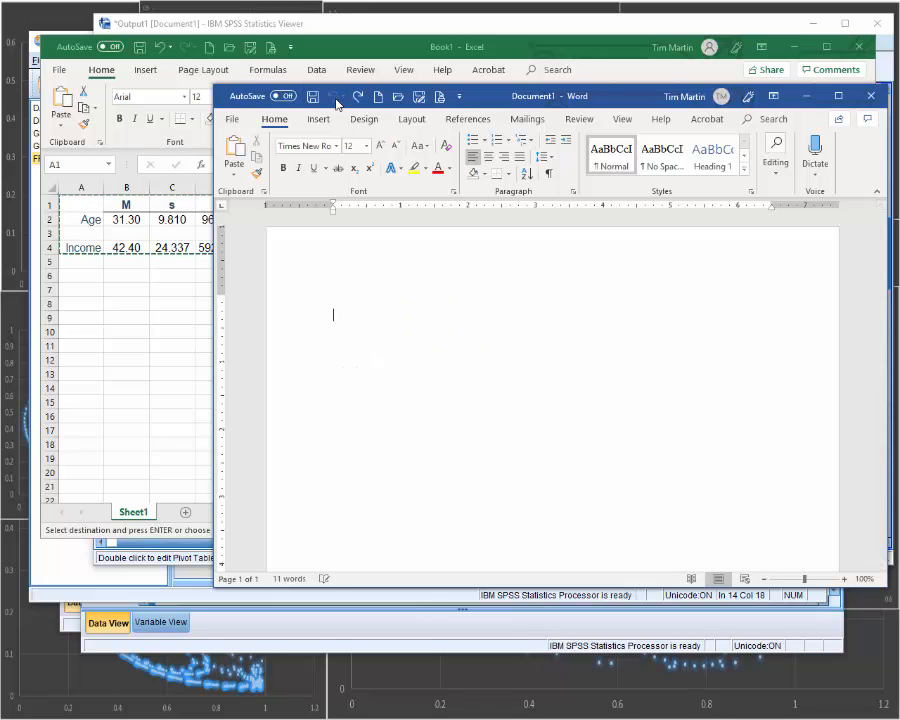
Switch to Excel and change the font color of the table in A1:D4 to black.
{"action": "key", "text": "alt+Tab"}
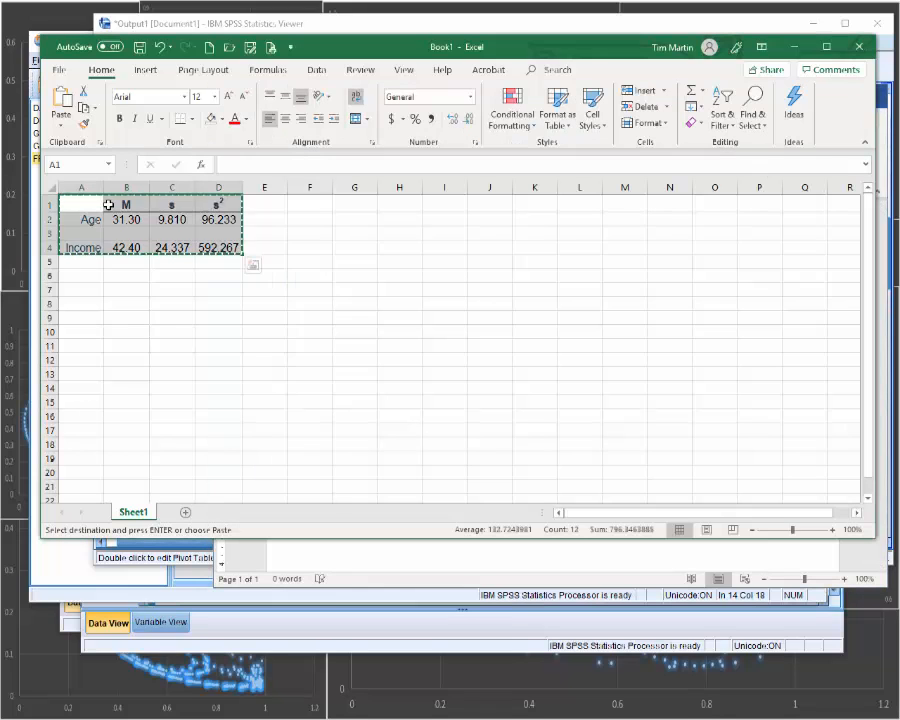
{"action": "left_click", "coordinate": [245, 119]}
{"action": "left_click", "coordinate": [252, 137]}
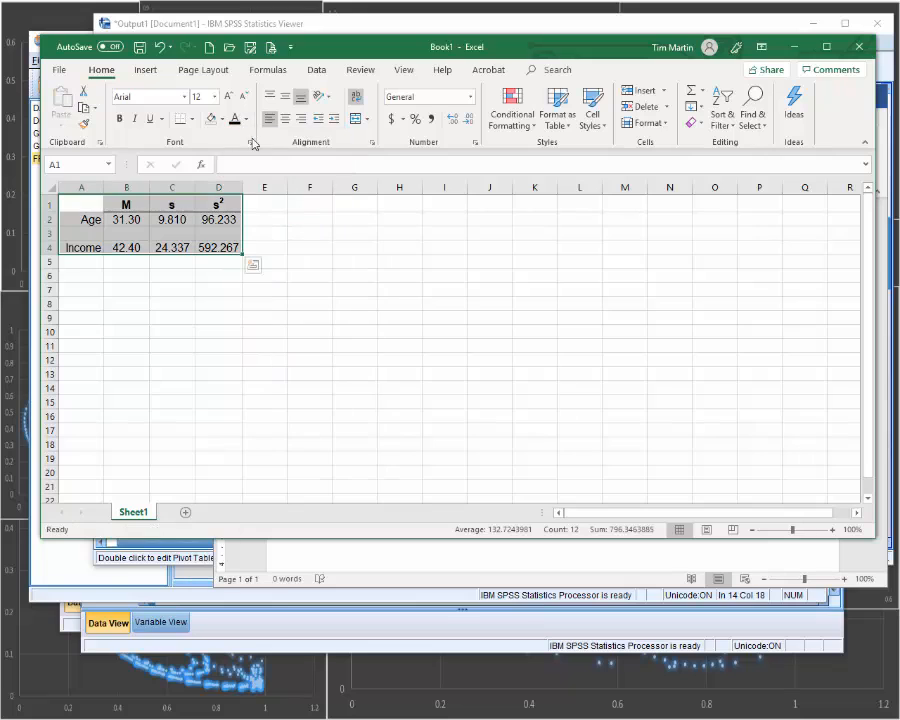
Copy the table from Excel and paste it into the Word document with Link & Keep Source Formatting.
{"action": "right_click", "coordinate": [101, 205]}
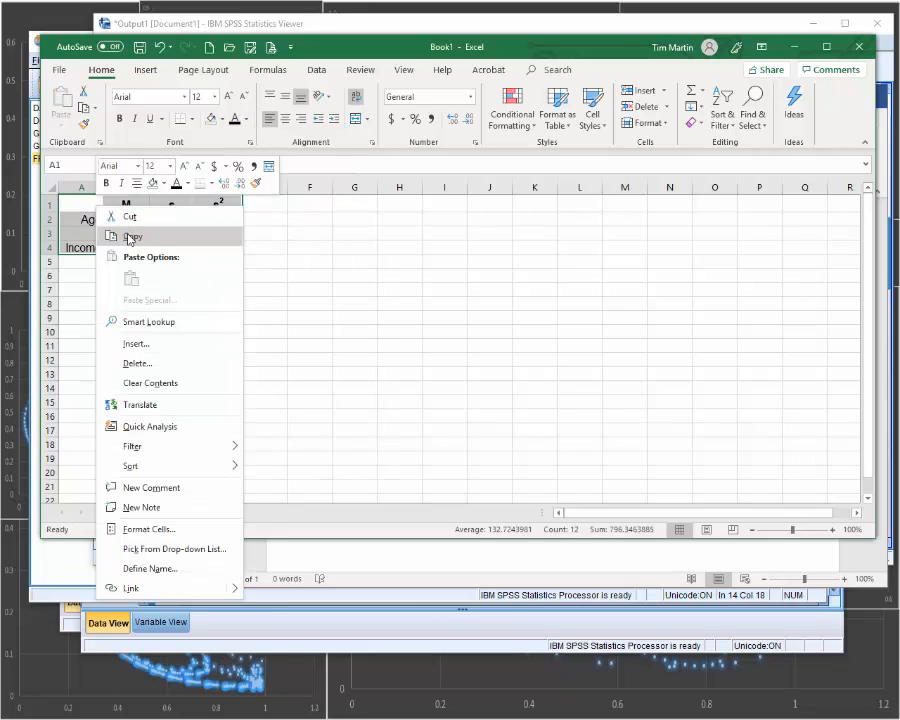
{"action": "left_click", "coordinate": [130, 237]}
{"action": "left_click", "coordinate": [416, 558]}
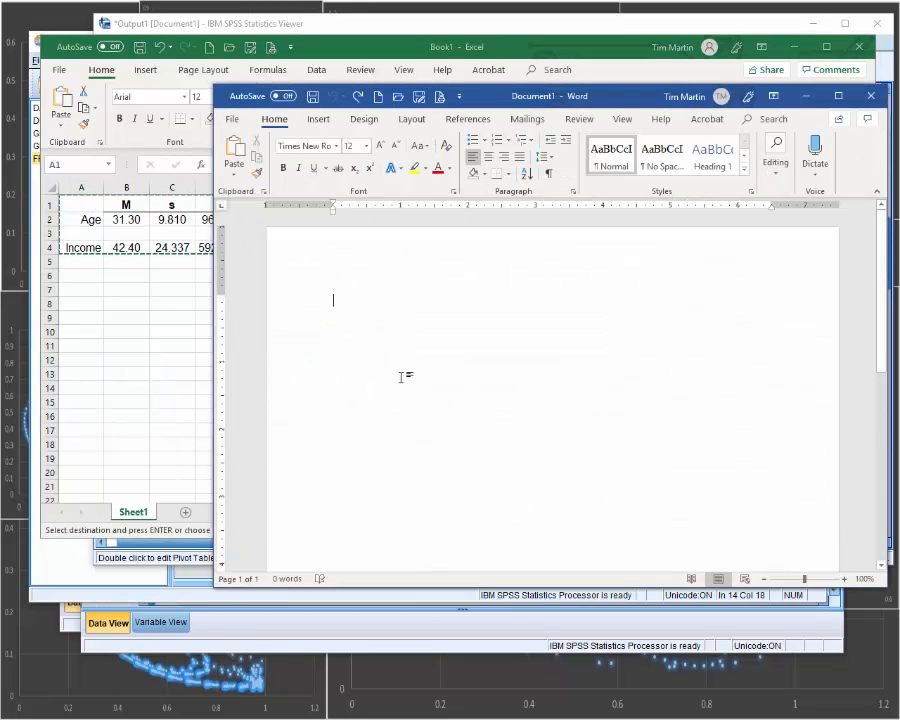
{"action": "right_click", "coordinate": [338, 296]}
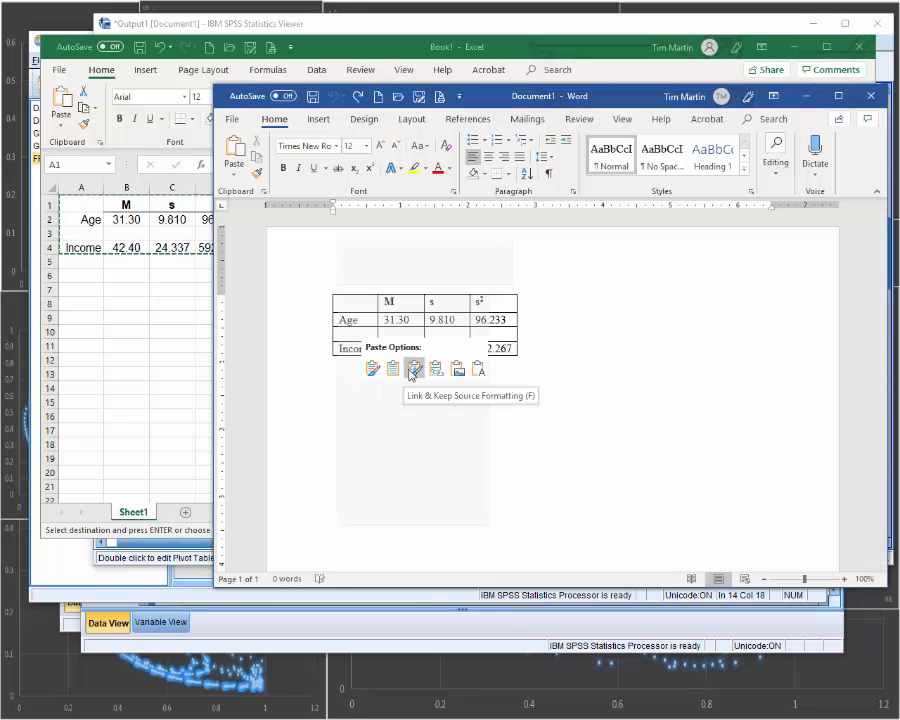
{"action": "left_click", "coordinate": [412, 369]}
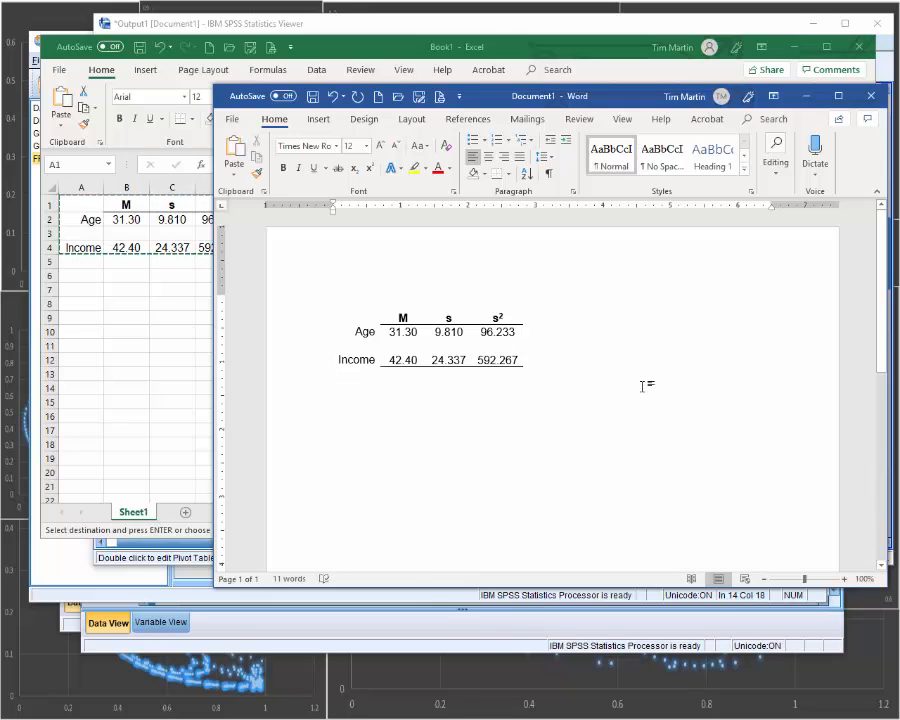
Write the note "Note. Write something about this table." directly below the pasted table.
{"action": "type", "text": "Note"}
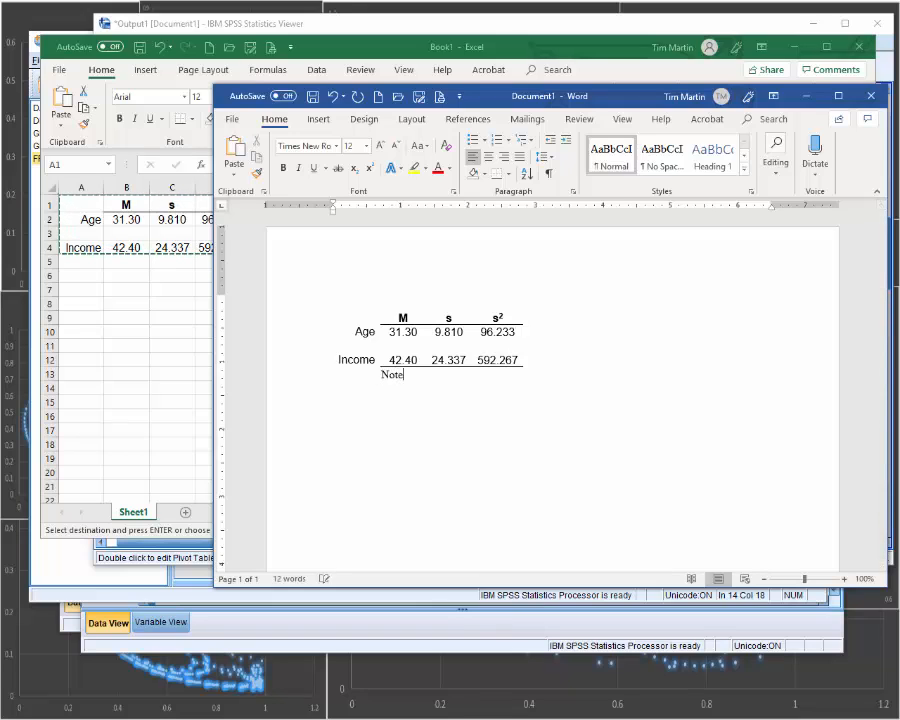
{"action": "type", "text": ". Wri"}
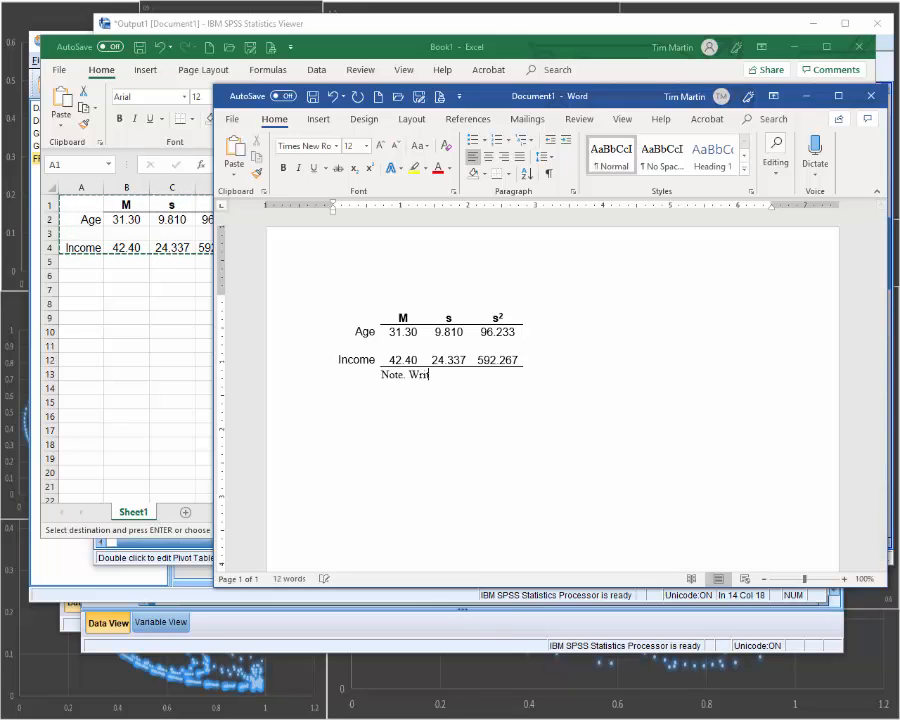
{"action": "type", "text": "te something about this ta"}
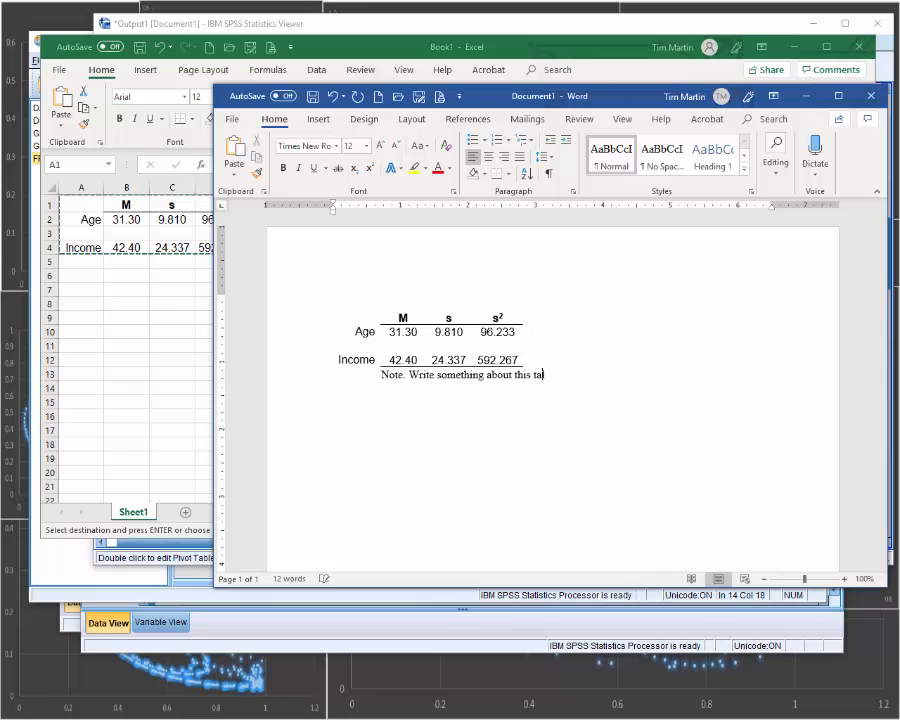
{"action": "type", "text": "ble."}
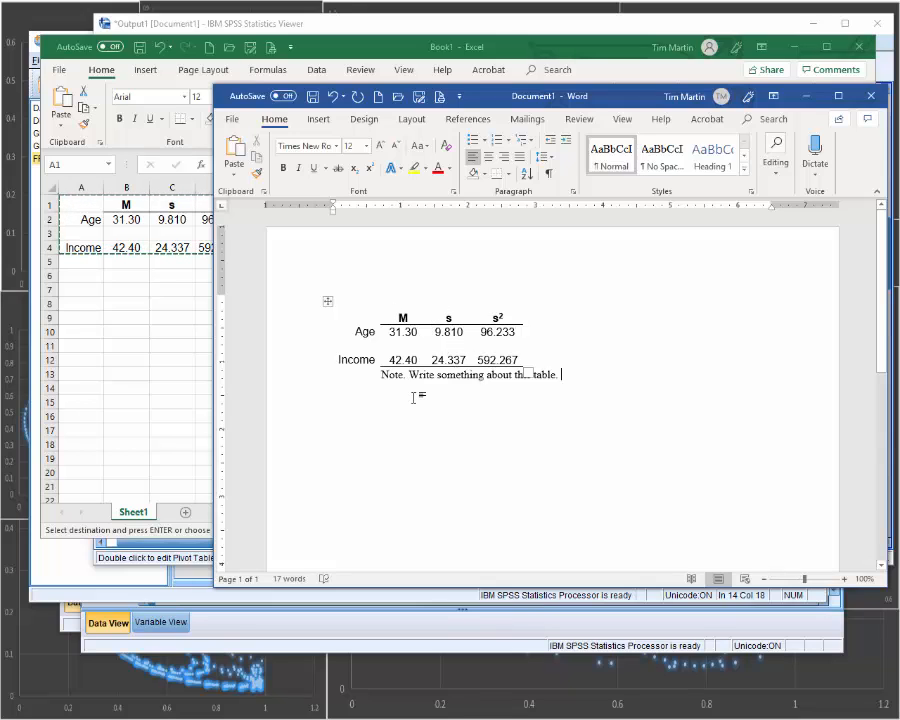
Italicize the word "Note" at the start of the table note.
{"action": "left_click_drag", "start_coordinate": [383, 376], "coordinate": [404, 376]}
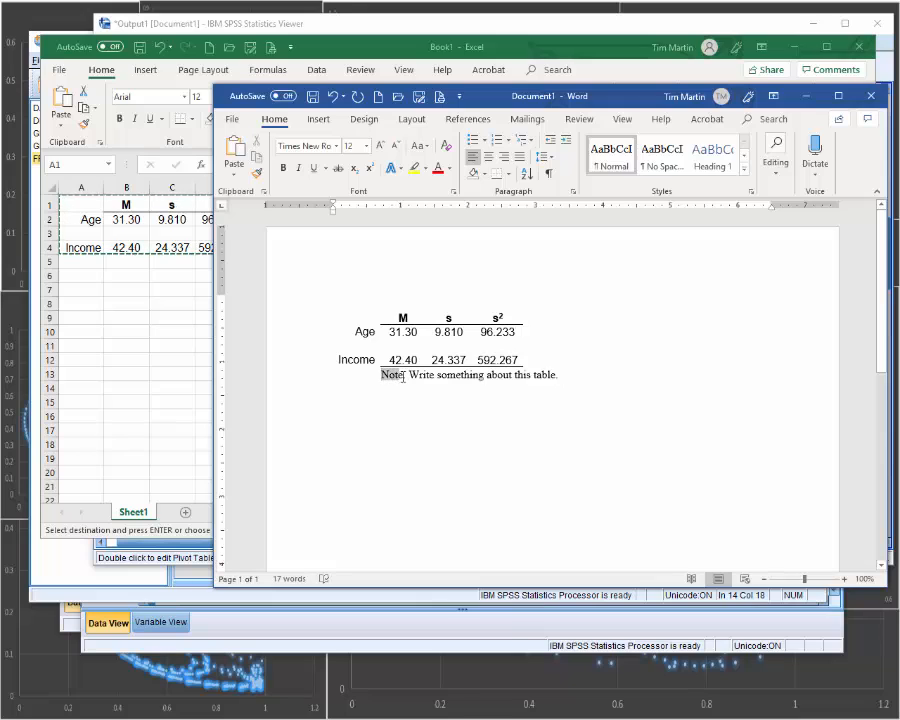
{"action": "left_click", "coordinate": [298, 168]}
{"action": "left_click", "coordinate": [466, 407]}
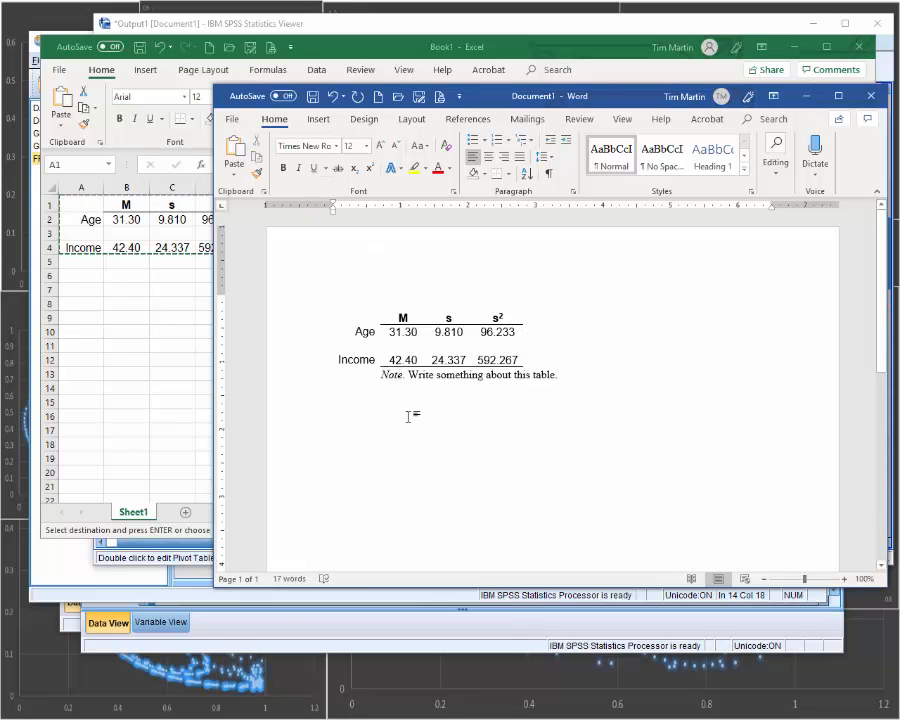